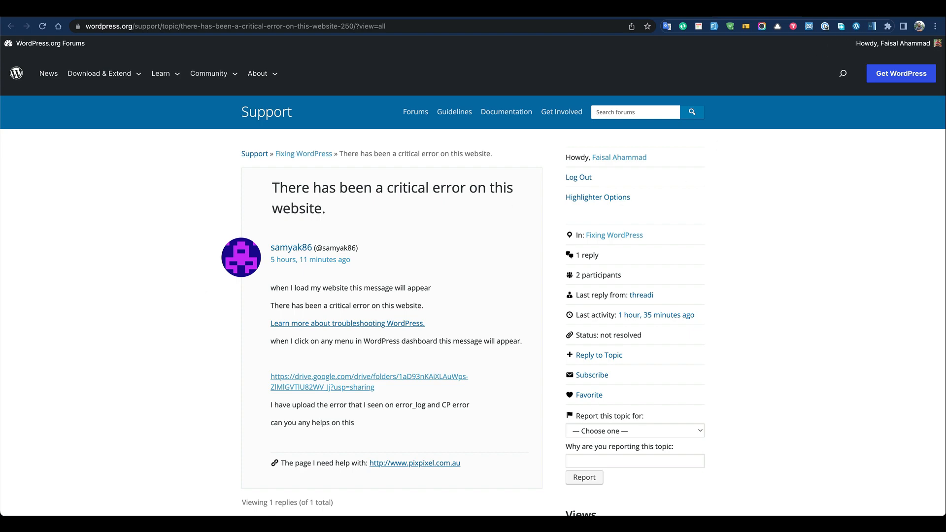
# Step: Search the web for "atext app" in a new tab and open the trankynam.com aText page
pyautogui.hotkey('ctrl', 't')
pyautogui.write('ate')
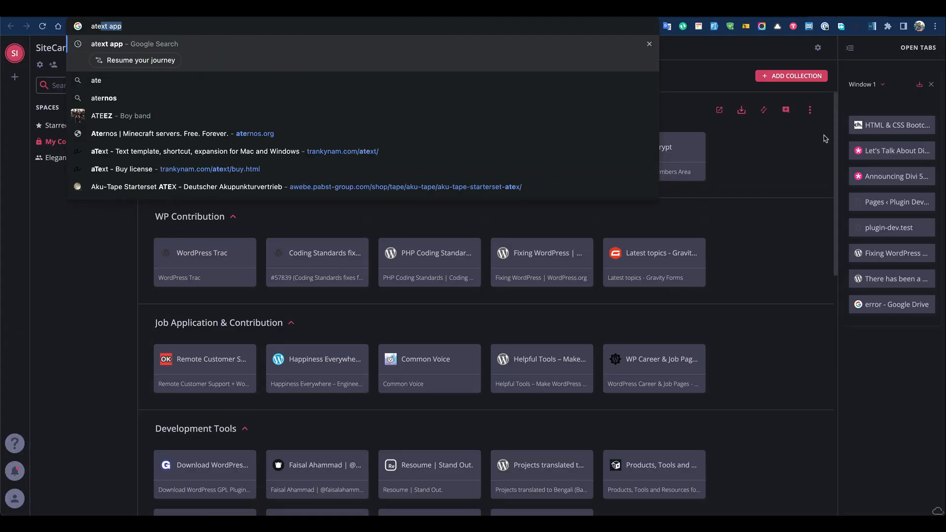
pyautogui.press('Return')
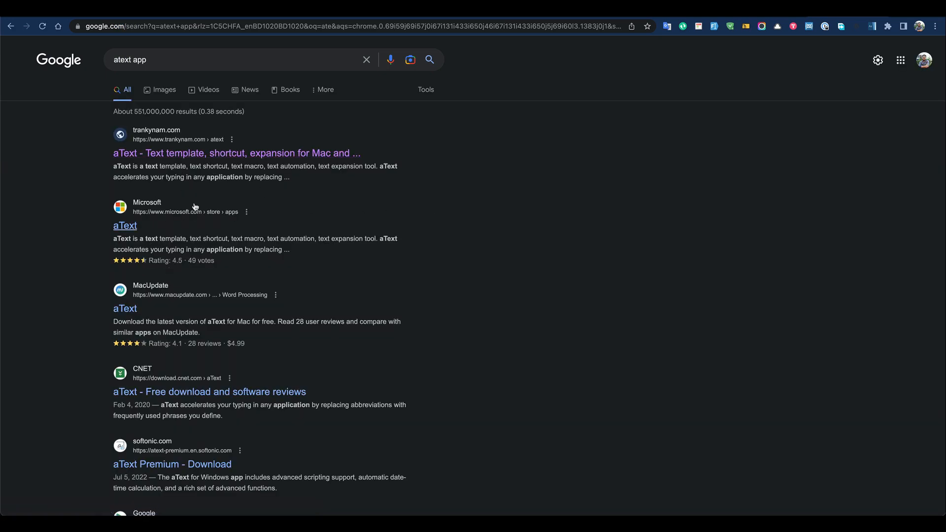
pyautogui.click(217, 154)
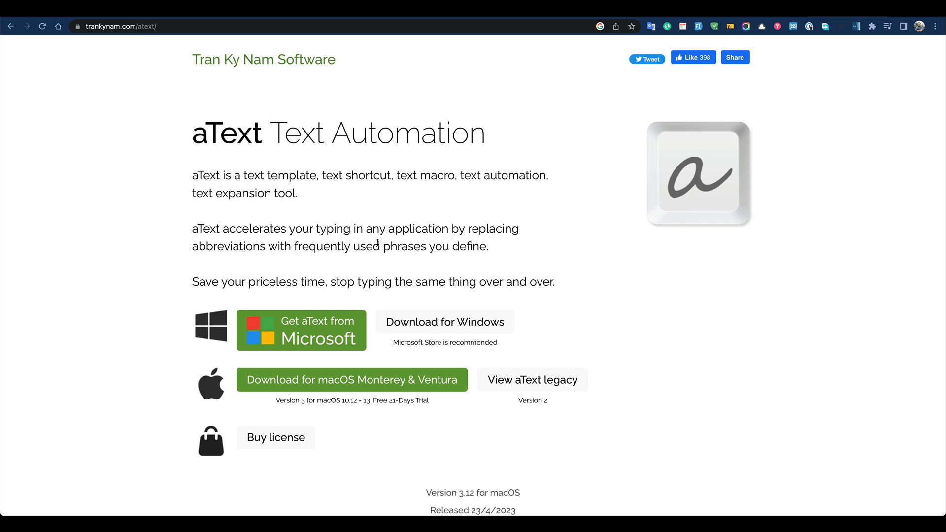
# Step: Open the aText license page and examine the Personal One year plan's computer allowance and price
pyautogui.click(279, 437)
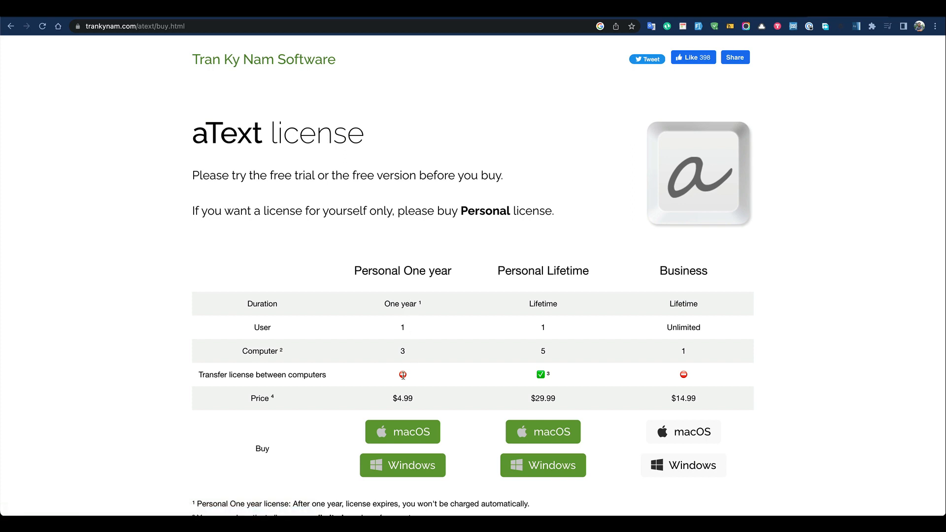
pyautogui.moveTo(415, 400); pyautogui.dragTo(398, 398)
pyautogui.moveTo(414, 348); pyautogui.dragTo(373, 354)
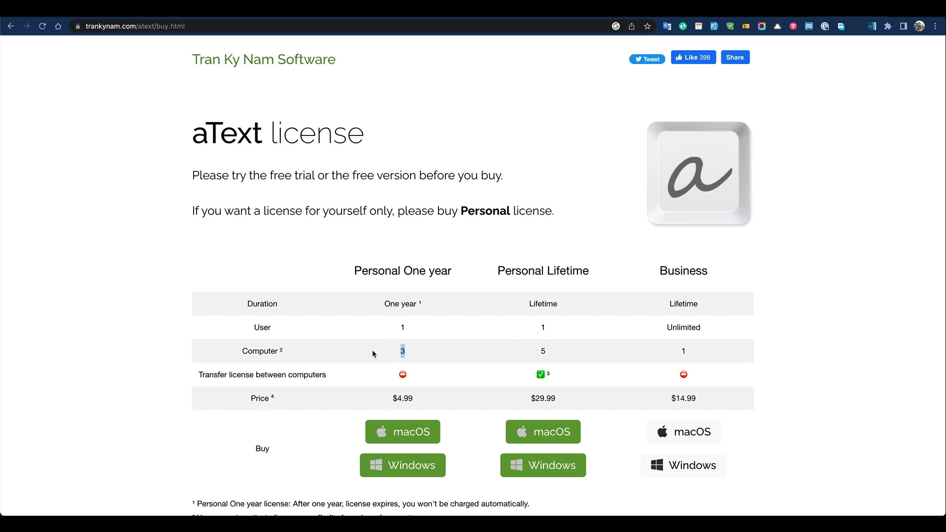
pyautogui.click(383, 336)
pyautogui.moveTo(412, 396); pyautogui.dragTo(433, 399)
pyautogui.moveTo(432, 400); pyautogui.dragTo(393, 396)
pyautogui.click(379, 397)
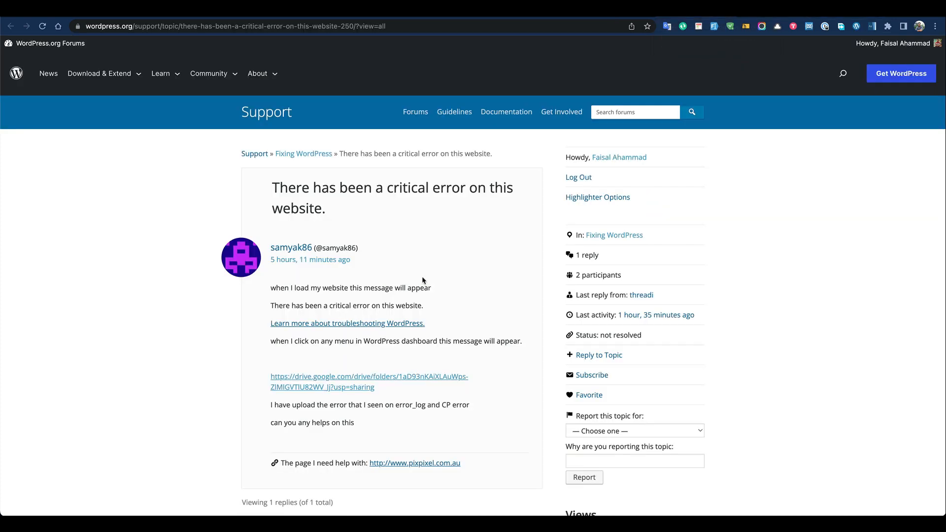
# Step: Insert the "Debug enable request" snippet into the topic's reply message using the abbreviation wpsfd
pyautogui.scroll(-7, 419, 285)
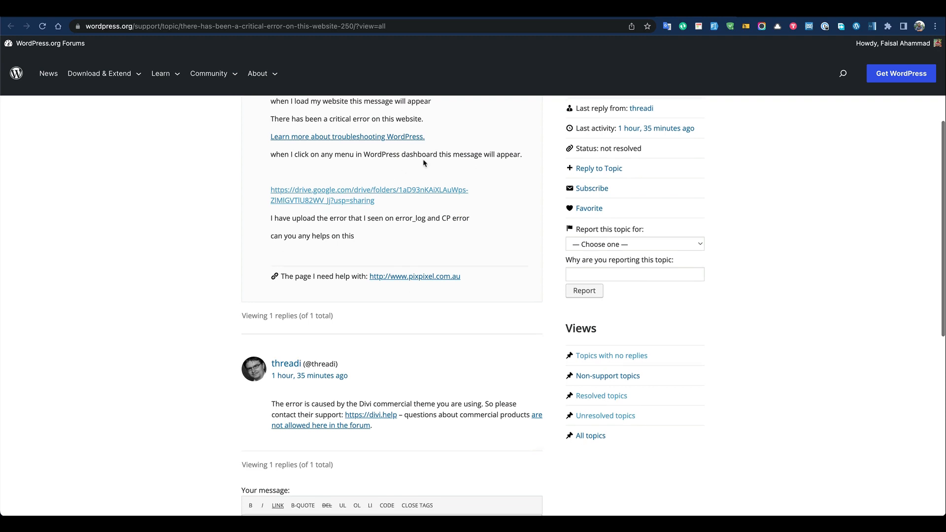
pyautogui.scroll(-5, 427, 318)
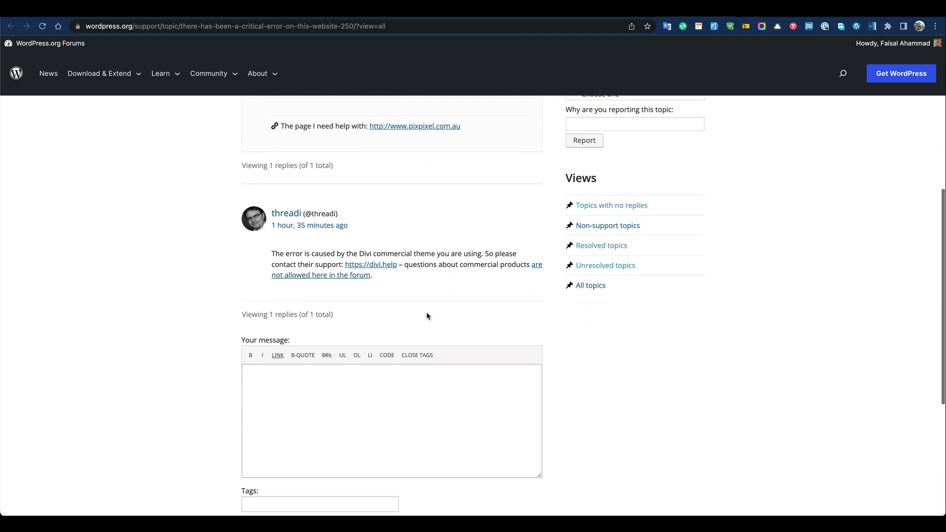
pyautogui.click(416, 331)
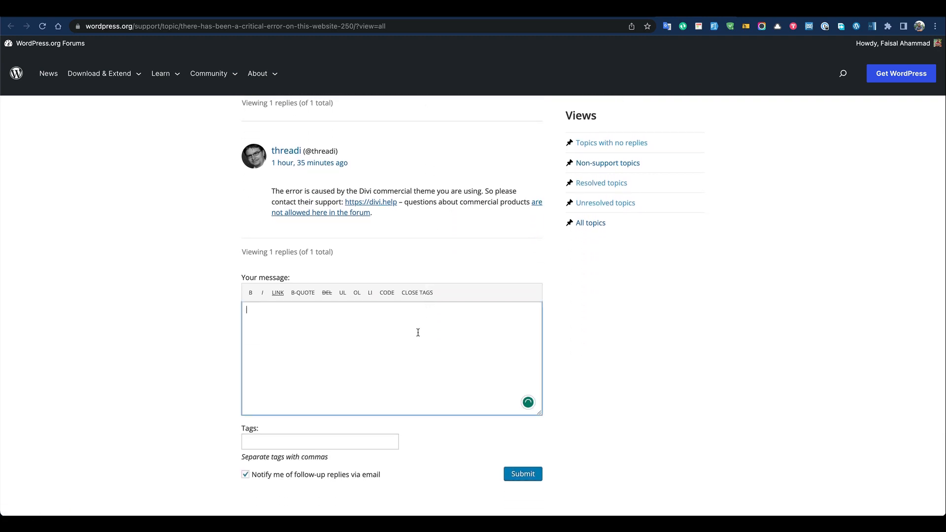
pyautogui.write('wpsfd')
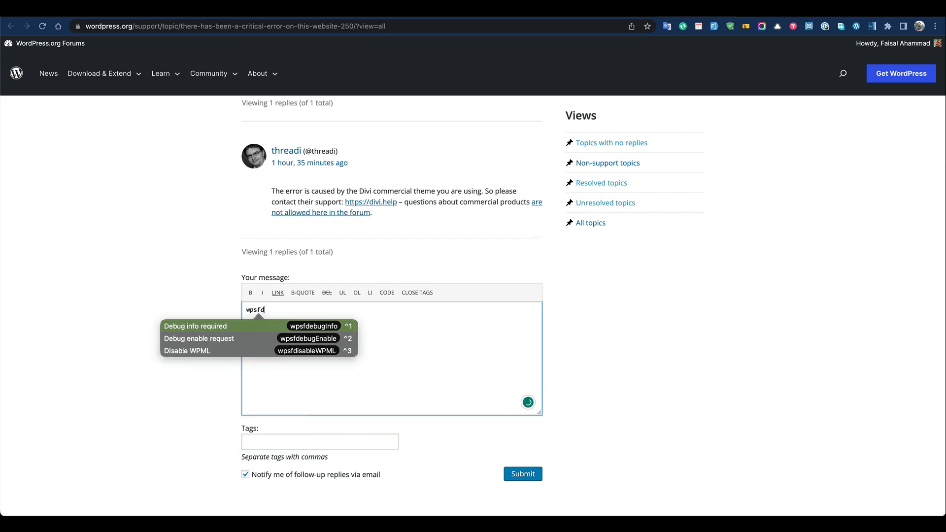
pyautogui.press('Down')
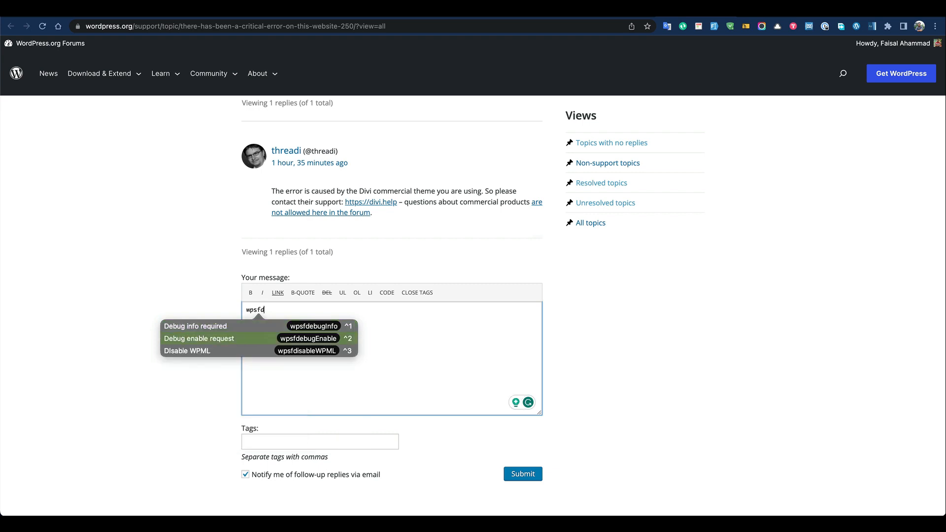
pyautogui.press('Return')
# Step: Delete the "Hi, Good morning." greeting so the reply begins with "Please enable the WordPress debug log"
pyautogui.scroll(2, 390, 374)
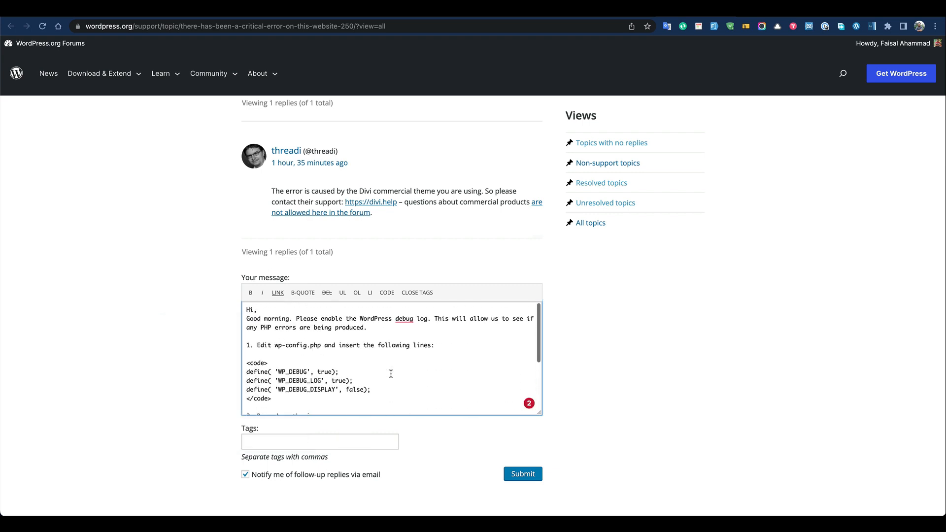
pyautogui.click(299, 319)
pyautogui.moveTo(296, 318); pyautogui.dragTo(246, 309)
pyautogui.press('BackSpace')
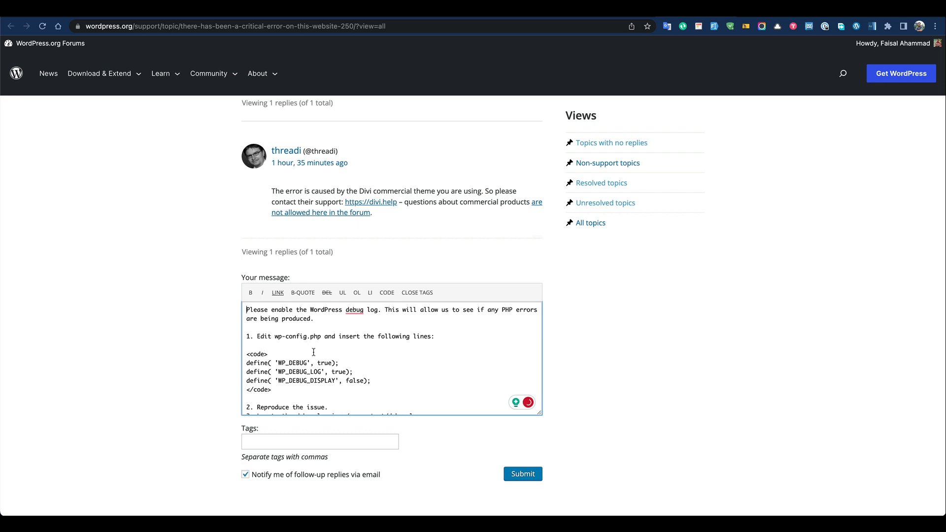
# Step: Delete the "Regards" sign-off and name below the Debugging_in_WordPress link at the end of the reply
pyautogui.scroll(-2, 283, 325)
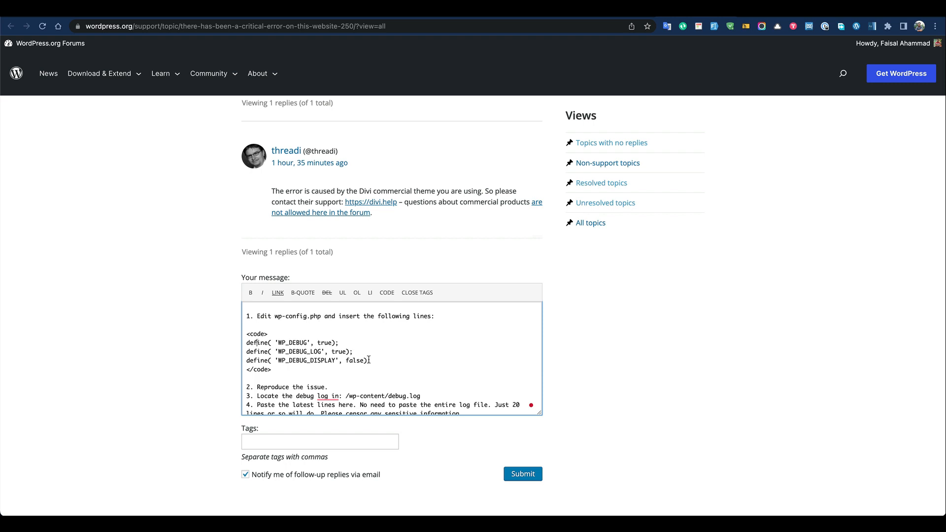
pyautogui.scroll(-2, 375, 360)
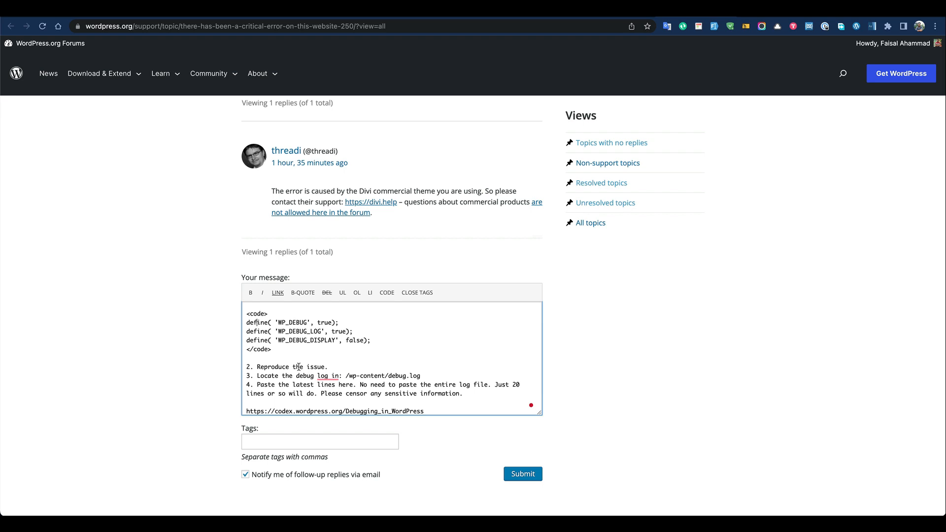
pyautogui.scroll(-2, 298, 367)
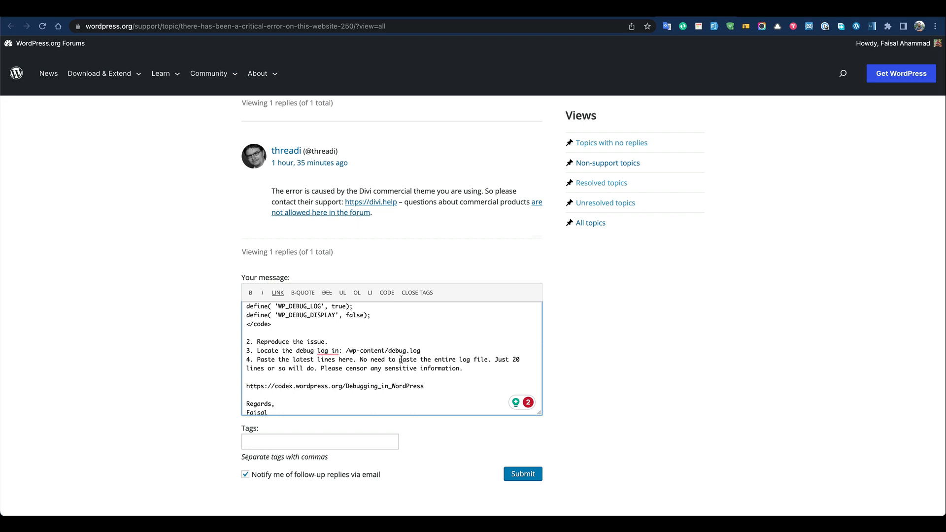
pyautogui.click(300, 408)
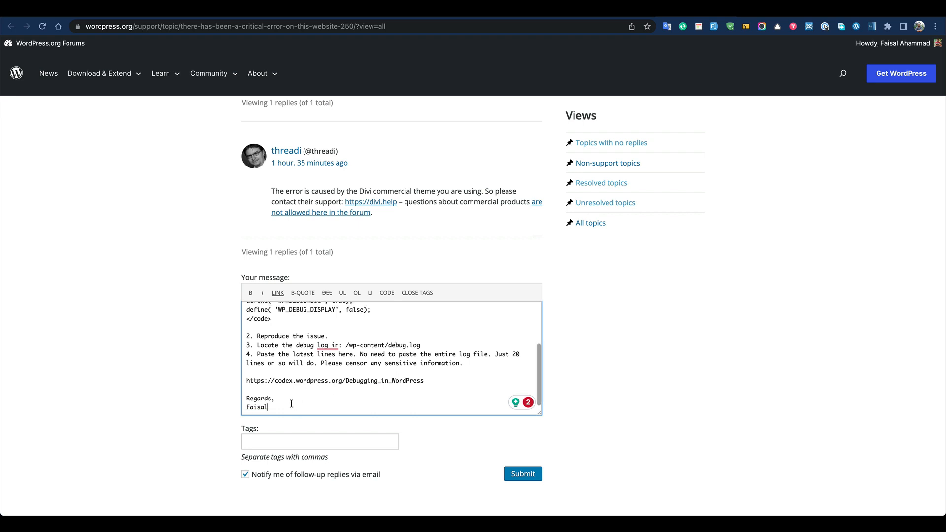
pyautogui.keyDown('shift'); pyautogui.click(441, 380); pyautogui.keyUp('shift')
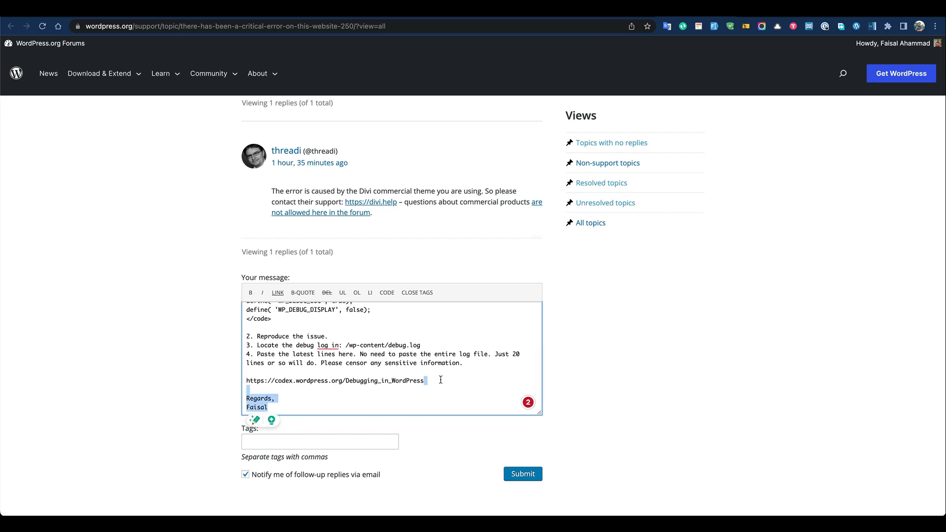
pyautogui.press('BackSpace')
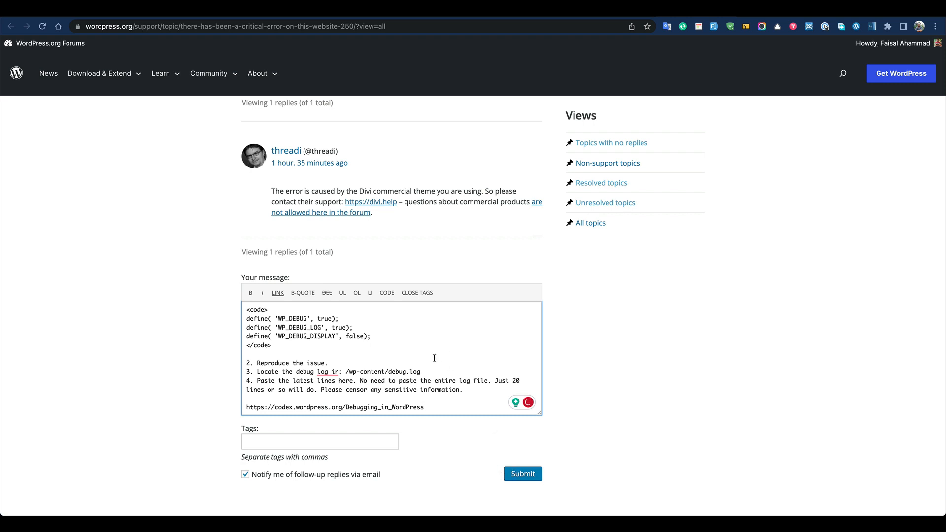
pyautogui.scroll(3, 435, 358)
pyautogui.scroll(5, 441, 249)
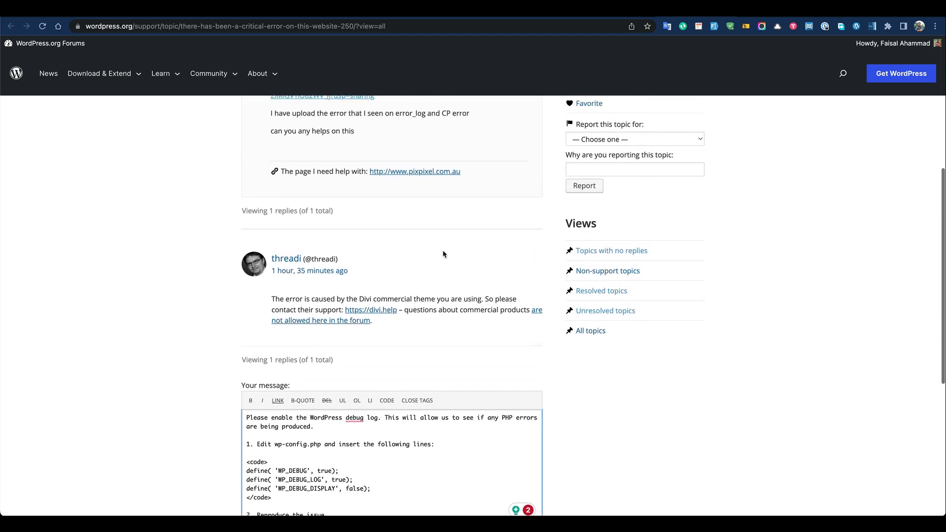
pyautogui.scroll(2, 436, 235)
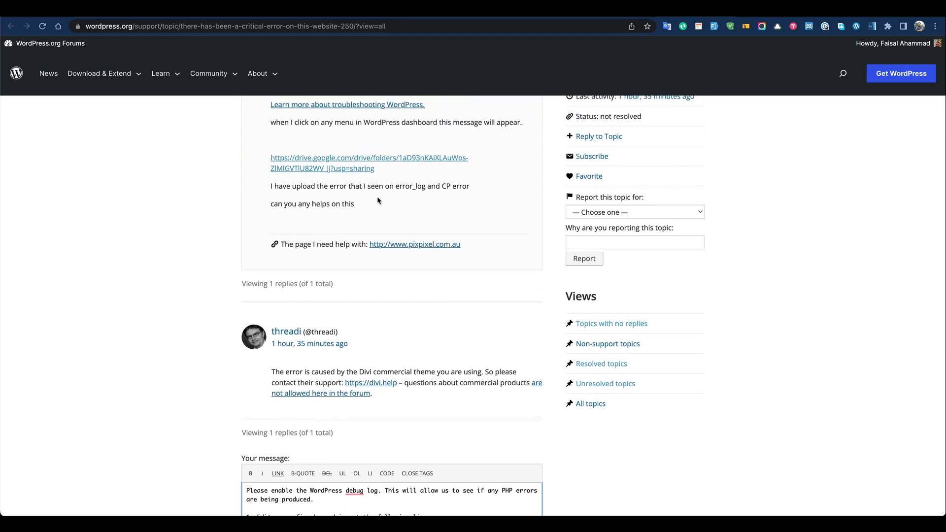
pyautogui.scroll(-3, 379, 199)
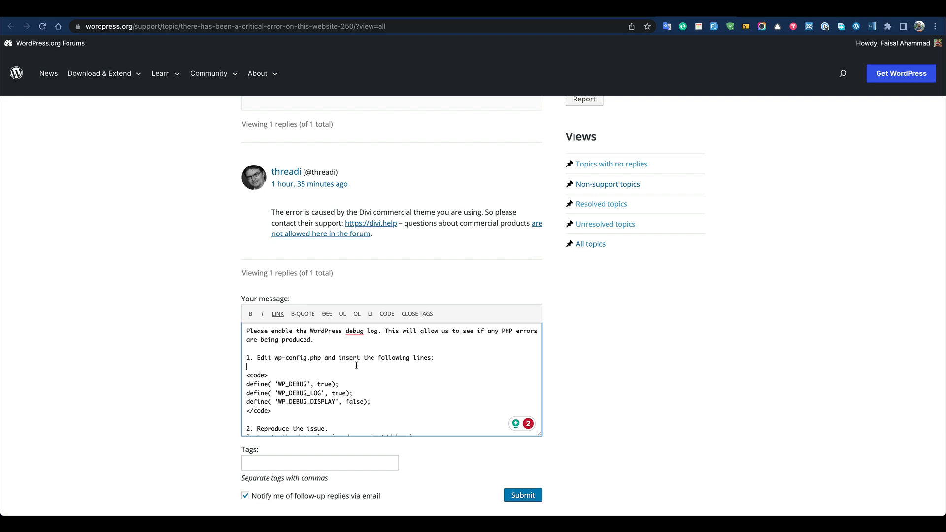
pyautogui.scroll(-3, 356, 365)
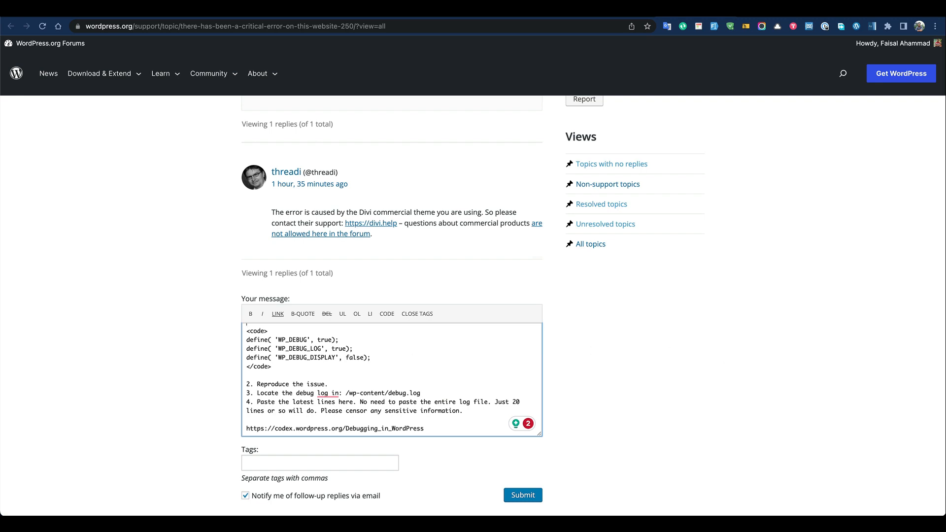
# Step: Switch to aText and create a snippet group named "WP Forum" with the snippet abbreviation prefix wpf
pyautogui.press('super+Tab')
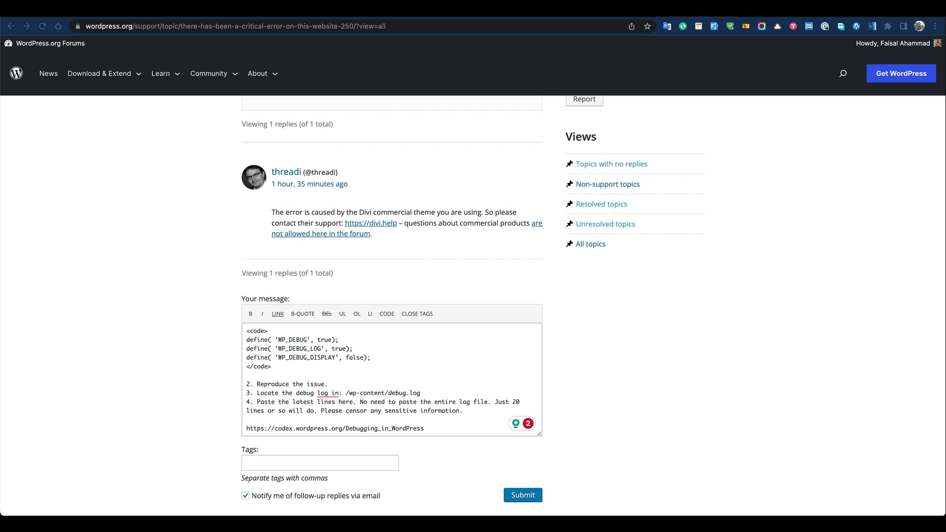
pyautogui.moveTo(945, 106); pyautogui.dragTo(190, 61)
pyautogui.click(303, 345)
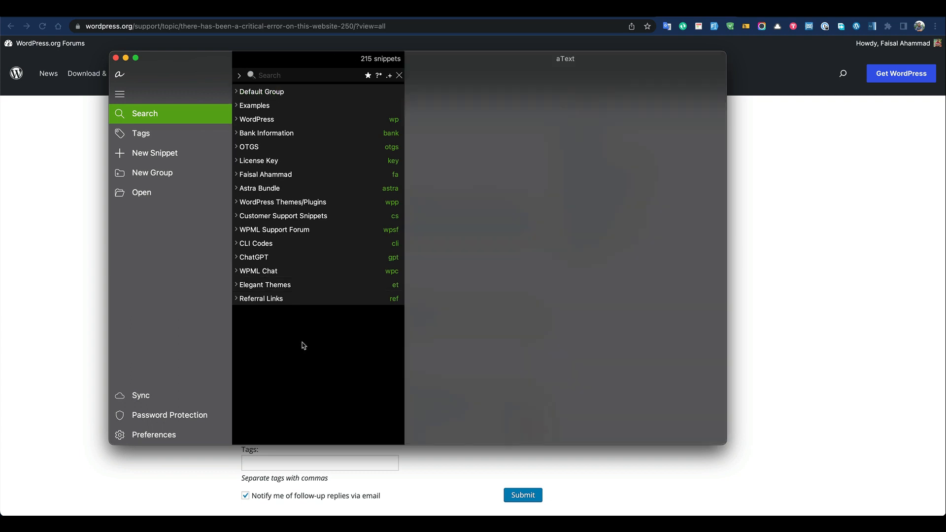
pyautogui.click(175, 174)
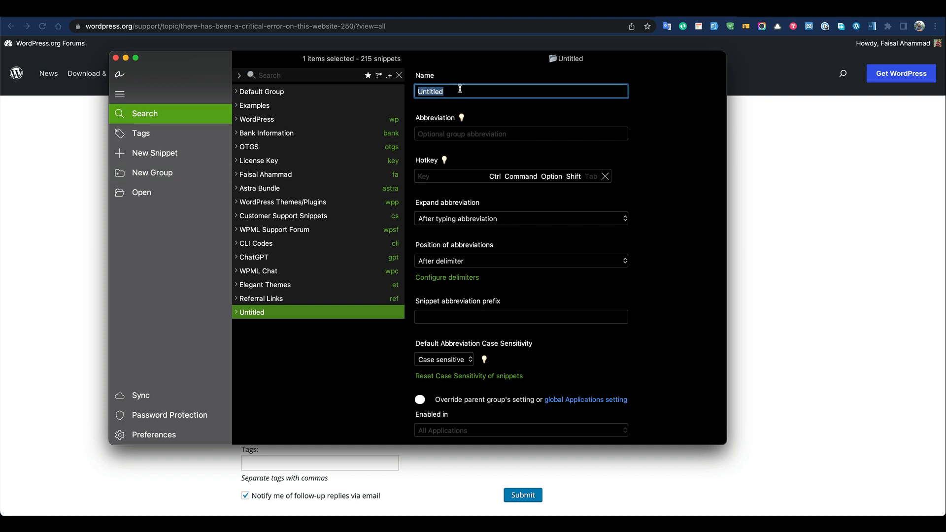
pyautogui.write('WP Forum')
pyautogui.click(457, 318)
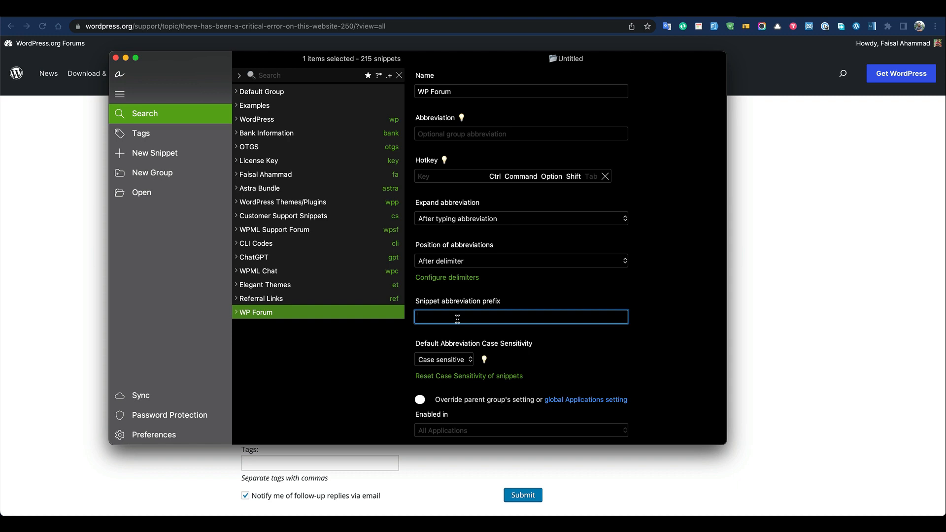
pyautogui.write('wpf')
# Step: Add a plain text snippet to the WP Forum group with the abbreviation debugenablerequest and the label "Debug enable request"
pyautogui.click(236, 312)
pyautogui.click(154, 154)
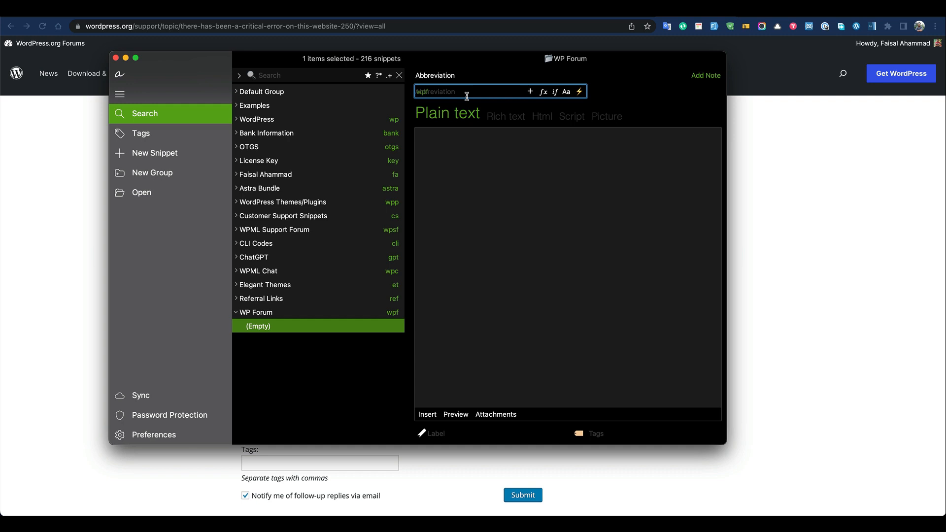
pyautogui.write('deb')
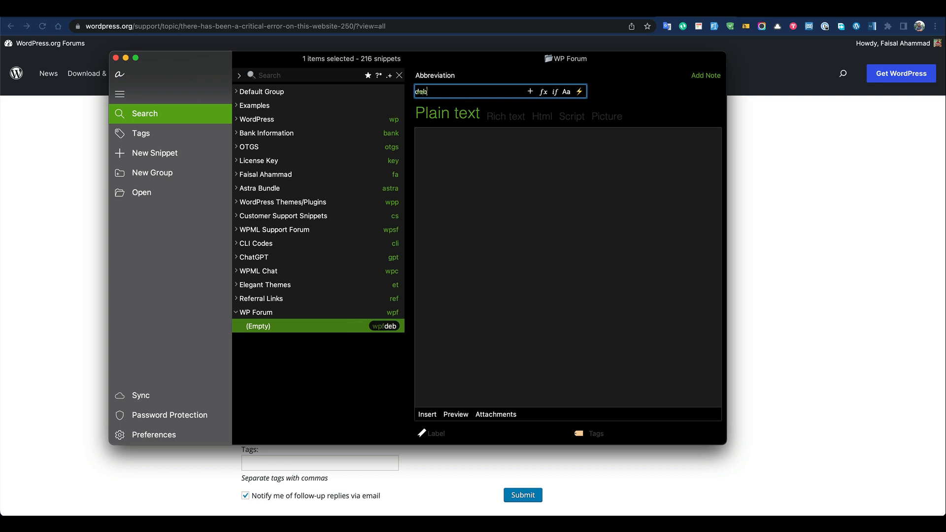
pyautogui.write('ugenable')
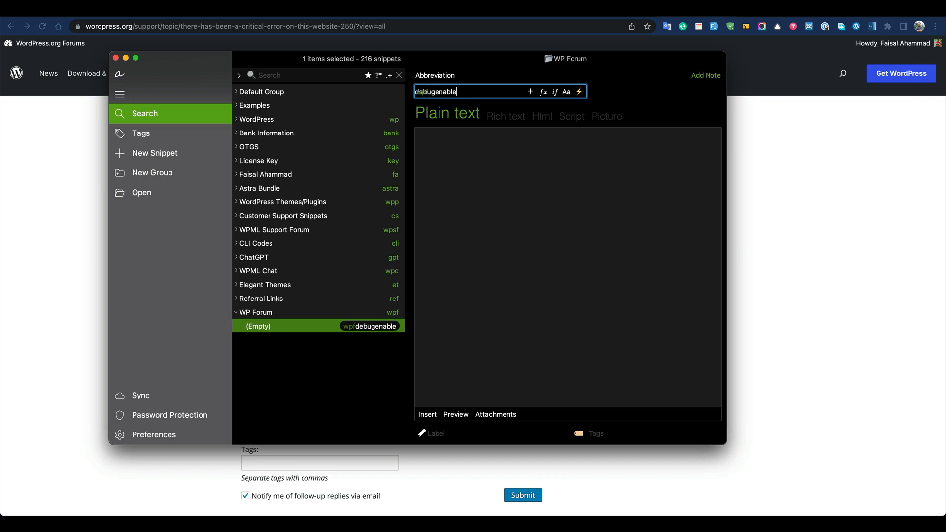
pyautogui.write('request')
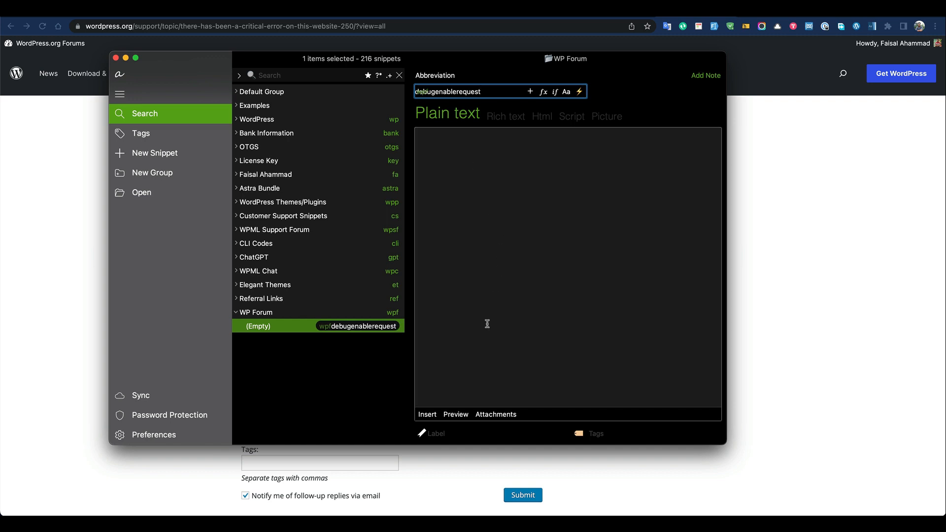
pyautogui.click(467, 433)
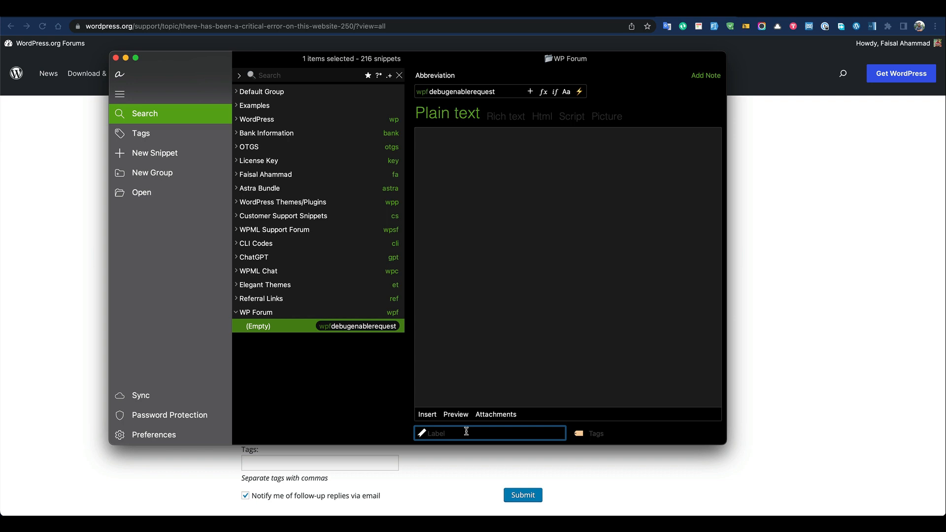
pyautogui.write('Debug enable request')
pyautogui.click(515, 282)
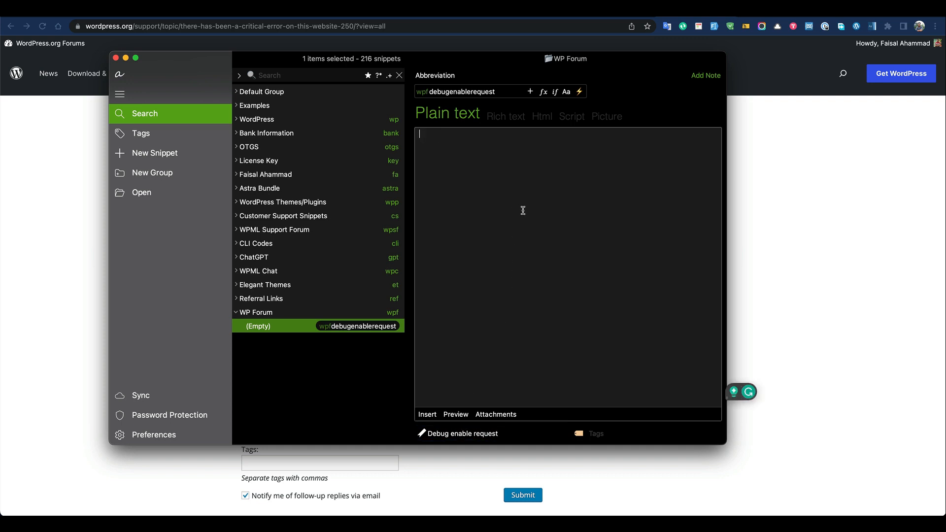
# Step: Search the snippet list for "debug"
pyautogui.click(311, 78)
pyautogui.write('debu')
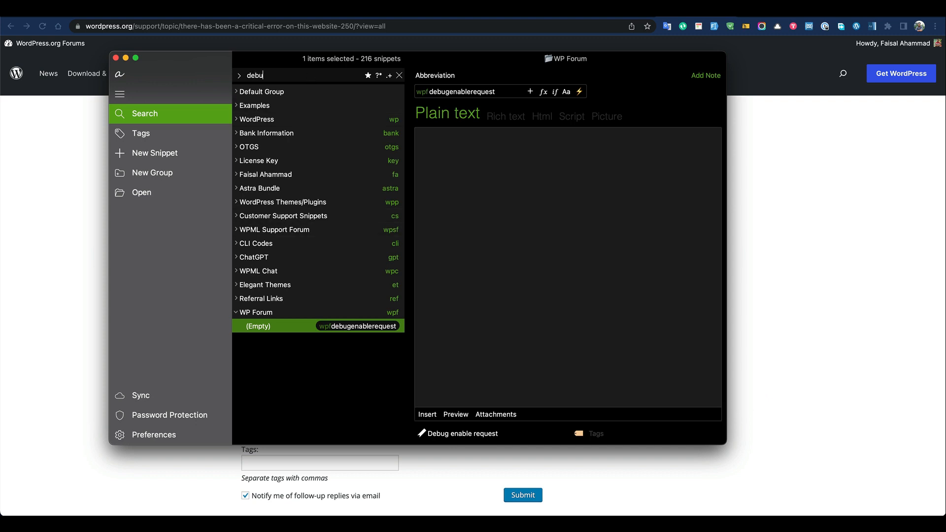
pyautogui.write('g')
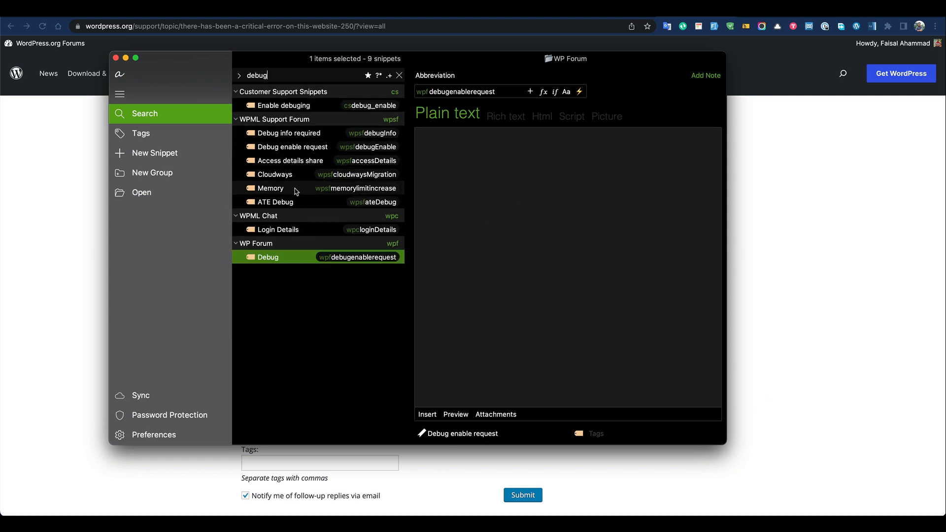
# Step: Copy the "Debug enable request" text from the WPML Support Forum group into the WP Forum debug snippet, clearing the search
pyautogui.click(293, 147)
pyautogui.click(476, 183)
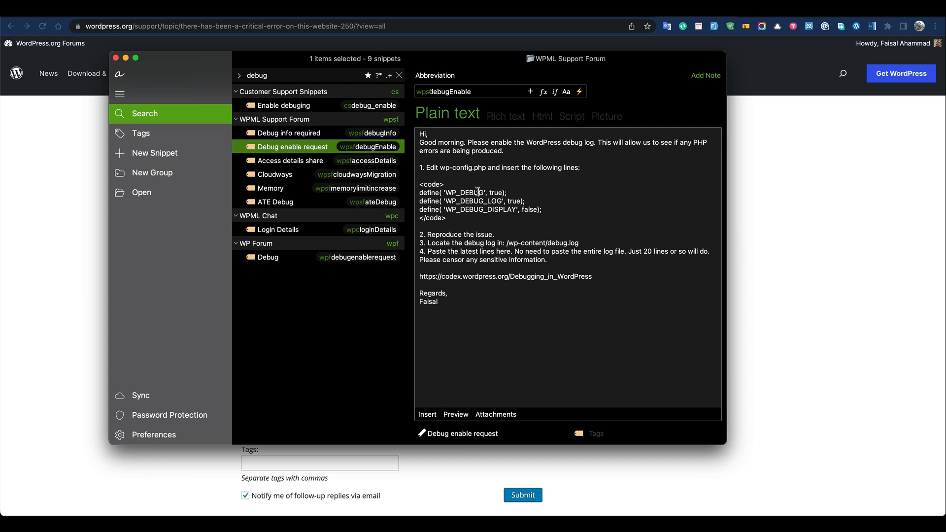
pyautogui.press('super+a')
pyautogui.hotkey('ctrl', 'c')
pyautogui.click(276, 258)
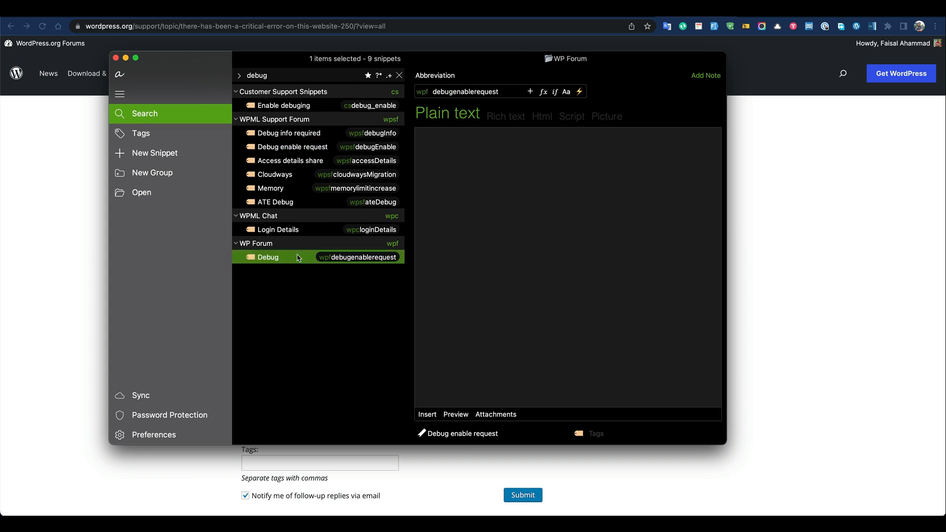
pyautogui.click(400, 75)
pyautogui.click(236, 187)
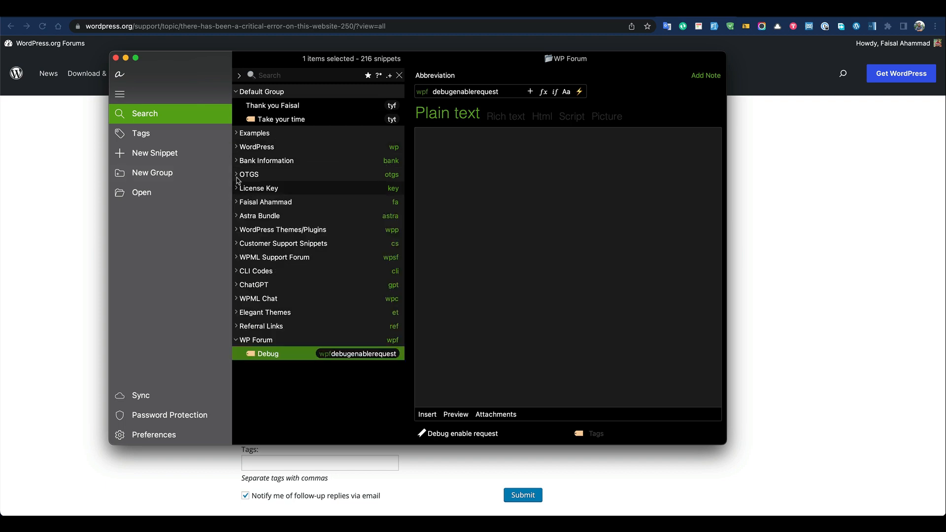
pyautogui.click(236, 94)
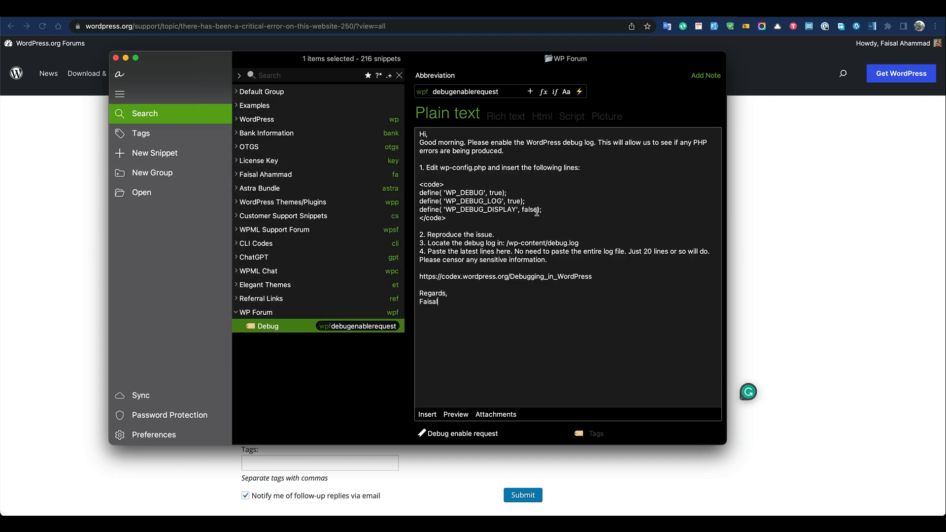
# Step: Delete the greeting before "Please enable" and the sign-off below the Debugging_in_WordPress link in the WP Forum debug snippet
pyautogui.click(470, 144)
pyautogui.press('shift+super+Up')
pyautogui.press('BackSpace')
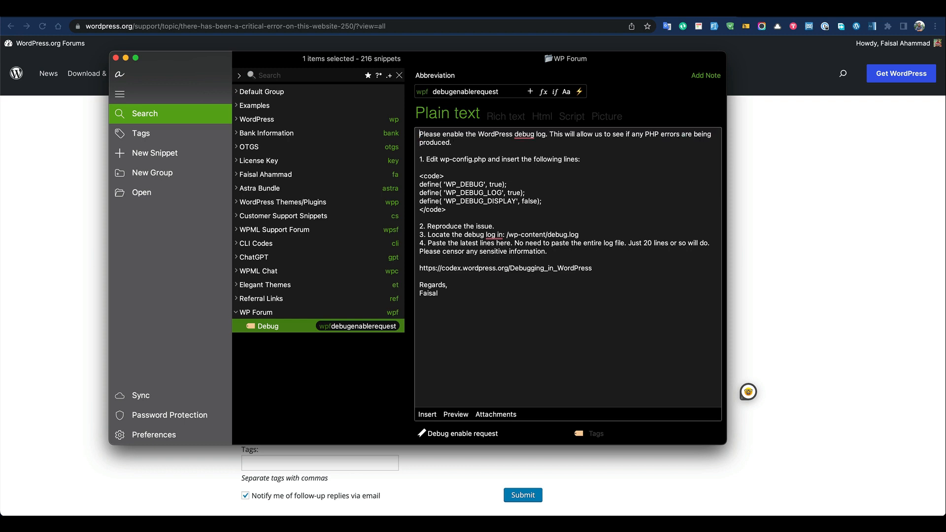
pyautogui.click(475, 293)
pyautogui.keyDown('shift'); pyautogui.click(614, 266); pyautogui.keyUp('shift')
pyautogui.press('BackSpace')
# Step: Switch to the forum topic in the browser and replace the reply message with the expanded wpf debug enable request snippet
pyautogui.click(769, 360)
pyautogui.press('super+a')
pyautogui.press('BackSpace')
pyautogui.write('wpf')
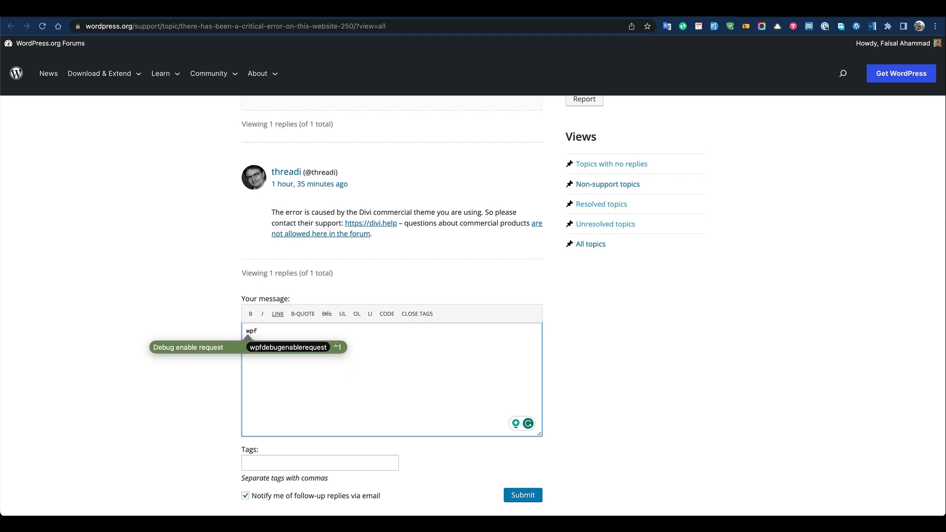
pyautogui.press('Return')
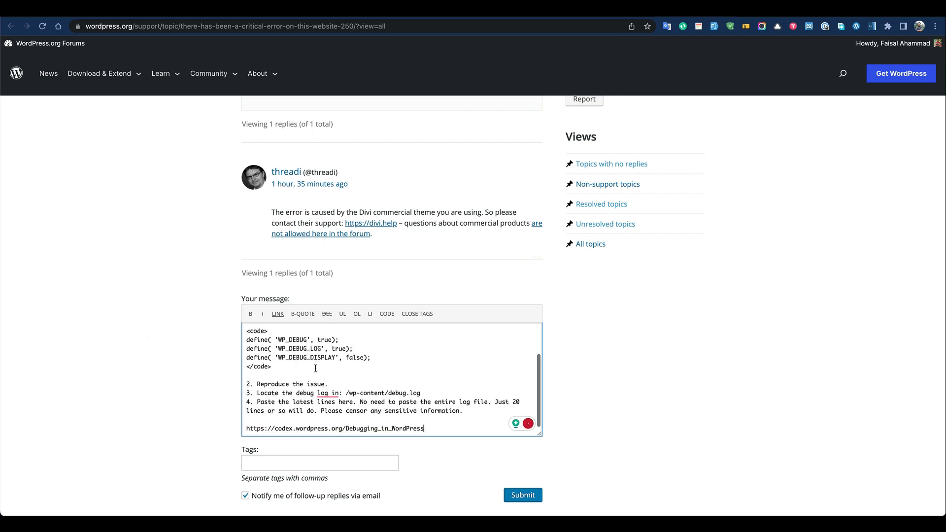
pyautogui.scroll(2, 315, 368)
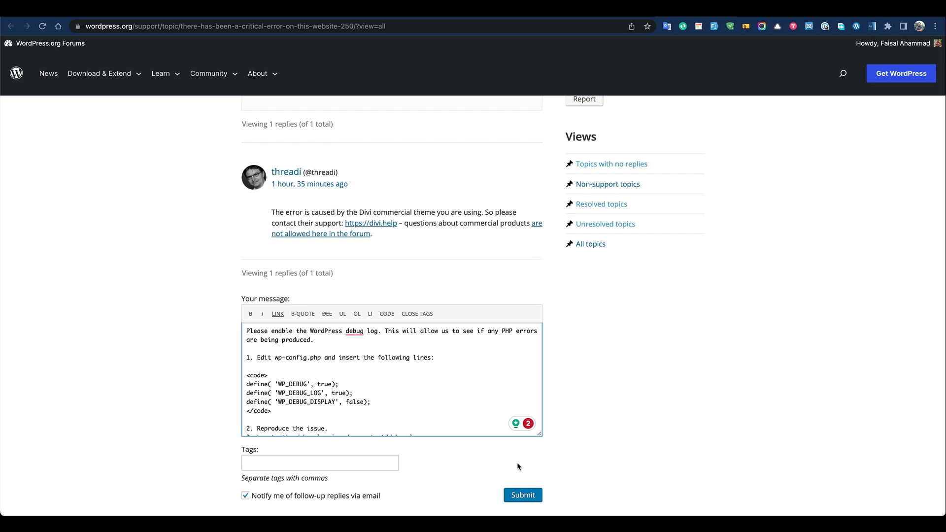
# Step: Switch to aText, change the debug snippet to Rich text, and replace its content with the copied debug request text
pyautogui.press('super+Tab')
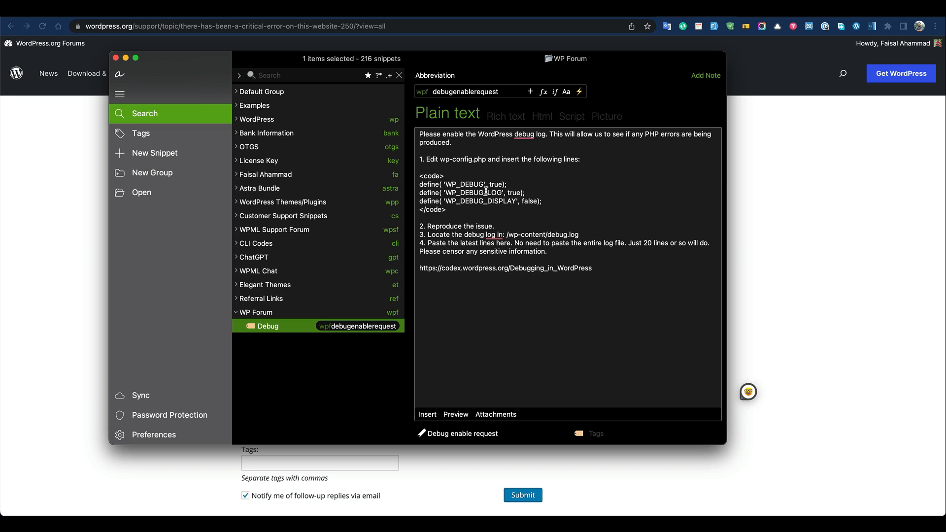
pyautogui.click(510, 118)
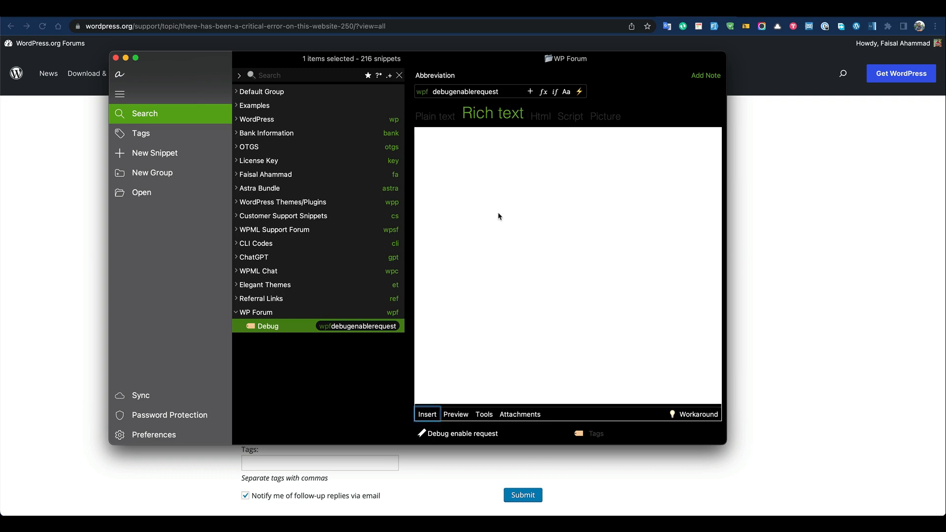
pyautogui.click(547, 221)
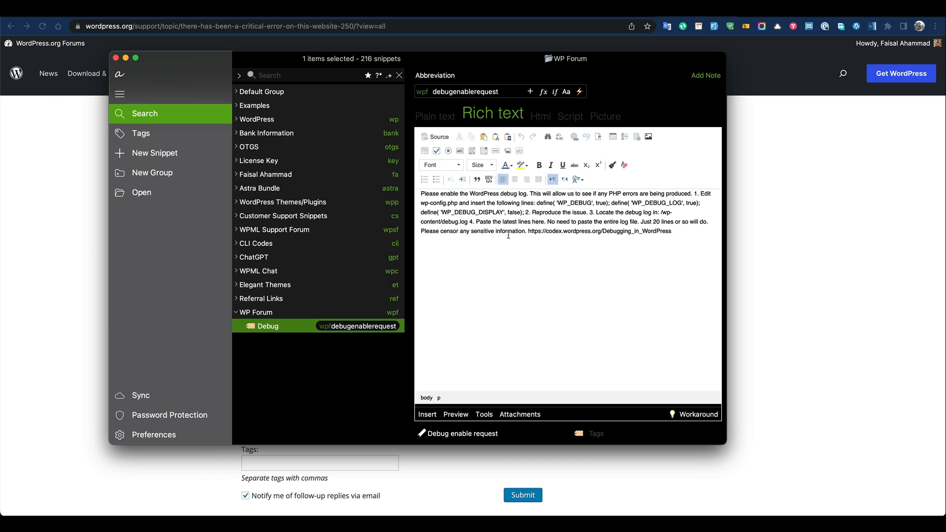
pyautogui.hotkey('ctrl', 'a')
pyautogui.press('BackSpace')
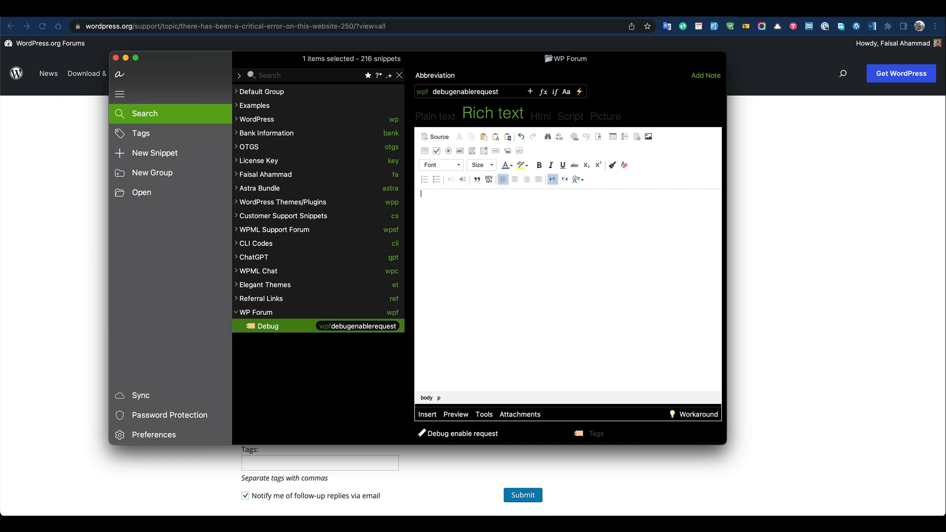
pyautogui.hotkey('ctrl', 'v')
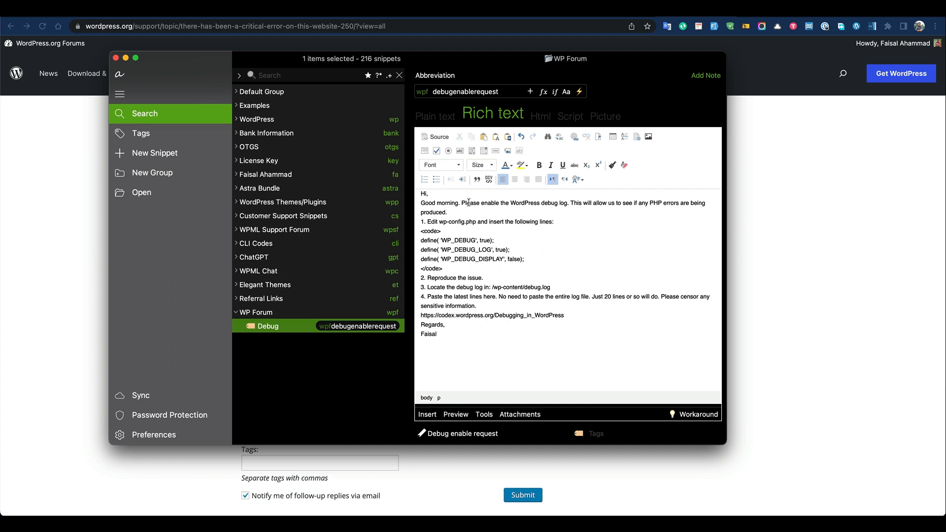
# Step: Delete the opening greeting from the rich text and add blank lines before item 1, the opening code tag and item 2
pyautogui.press('shift+super+Up')
pyautogui.press('BackSpace')
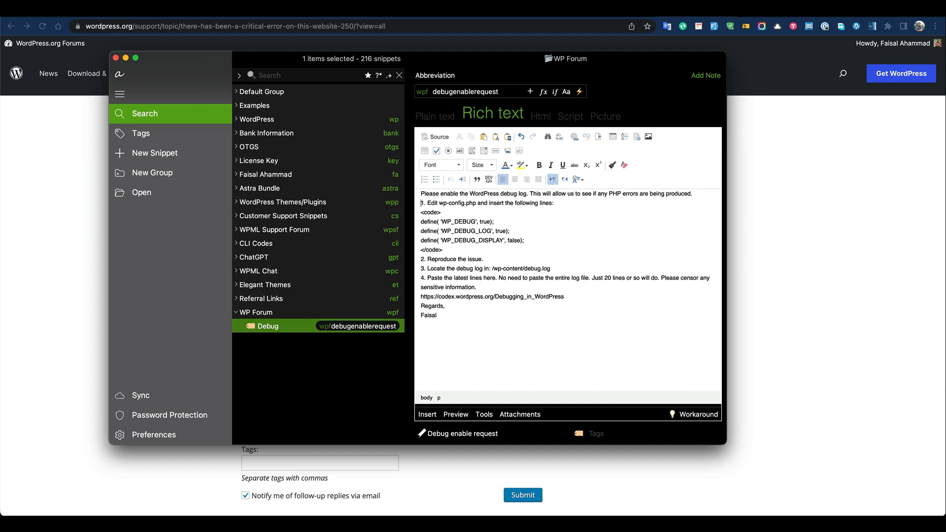
pyautogui.press('Return')
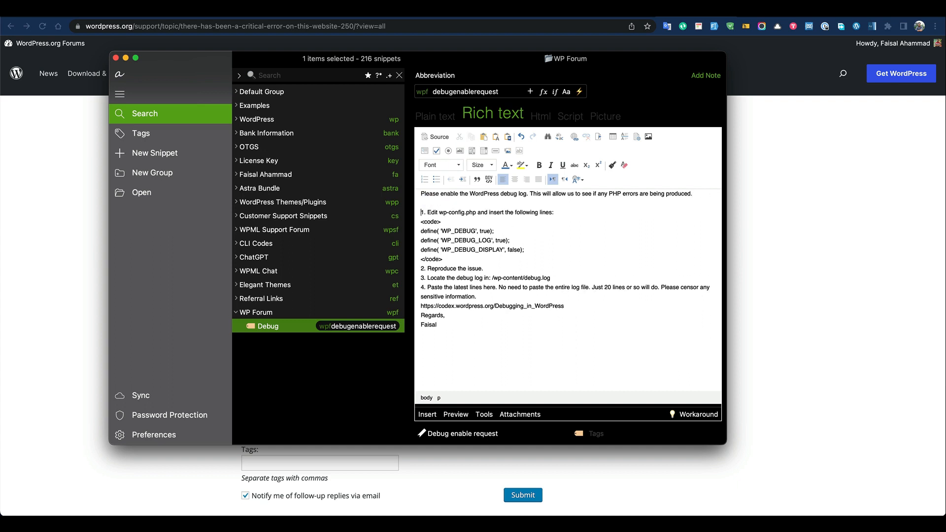
pyautogui.click(423, 222)
pyautogui.press('Return')
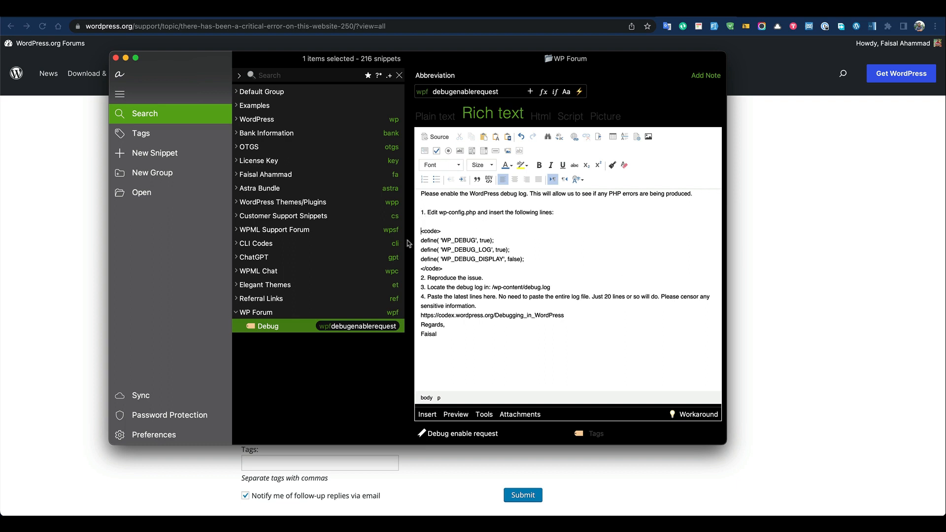
pyautogui.click(421, 278)
pyautogui.press('BackSpace')
pyautogui.press('Return')
pyautogui.press('Return')
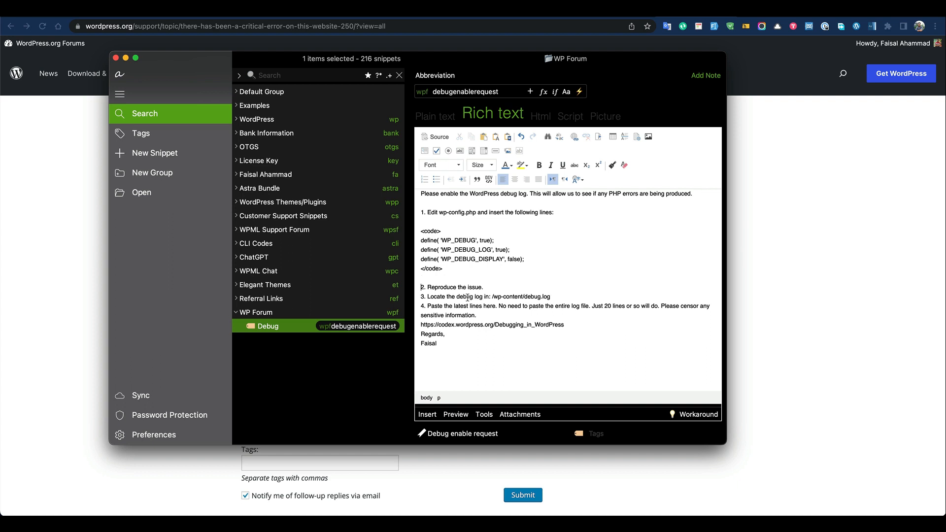
# Step: Delete the sign-off below the Debugging_in_WordPress link and add a blank line above the link
pyautogui.click(576, 326)
pyautogui.hotkey('shift', 'Down')
pyautogui.hotkey('shift', 'Down')
pyautogui.press('BackSpace')
pyautogui.press('Return')
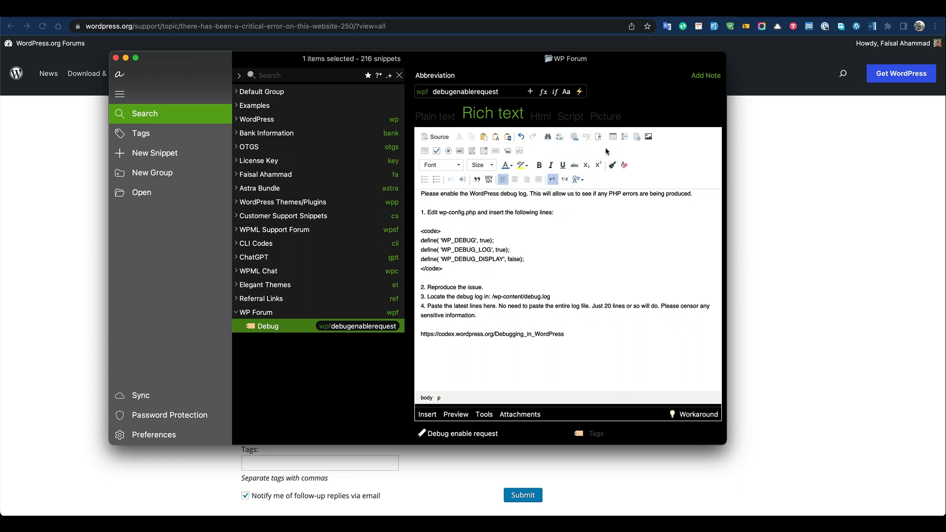
pyautogui.click(648, 136)
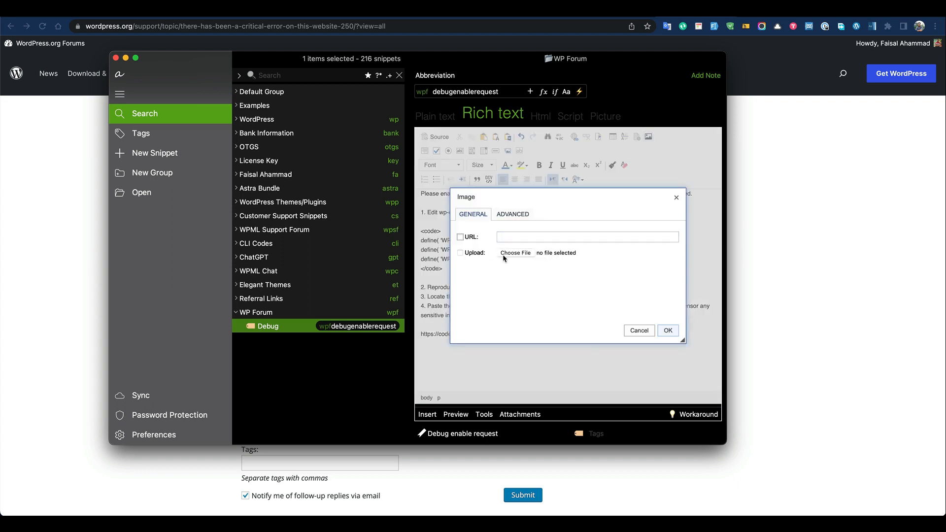
pyautogui.click(515, 254)
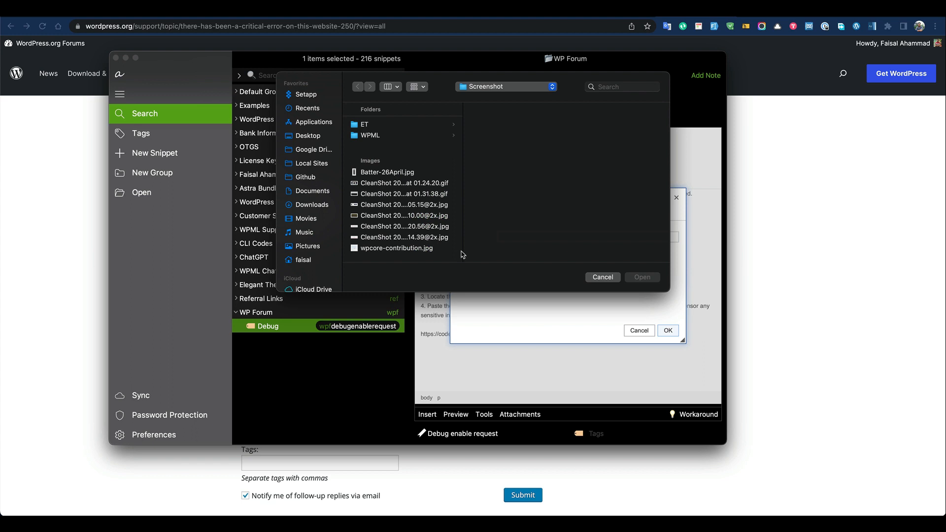
pyautogui.click(440, 238)
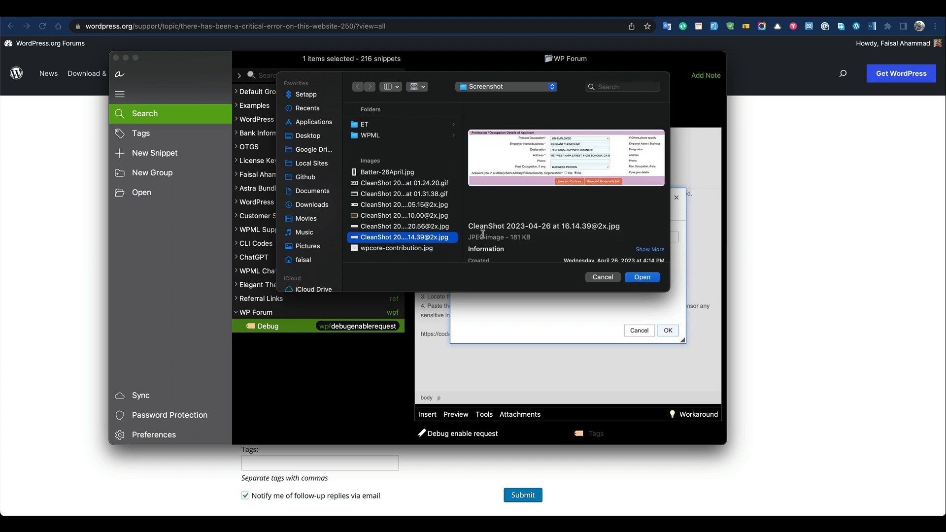
pyautogui.click(440, 228)
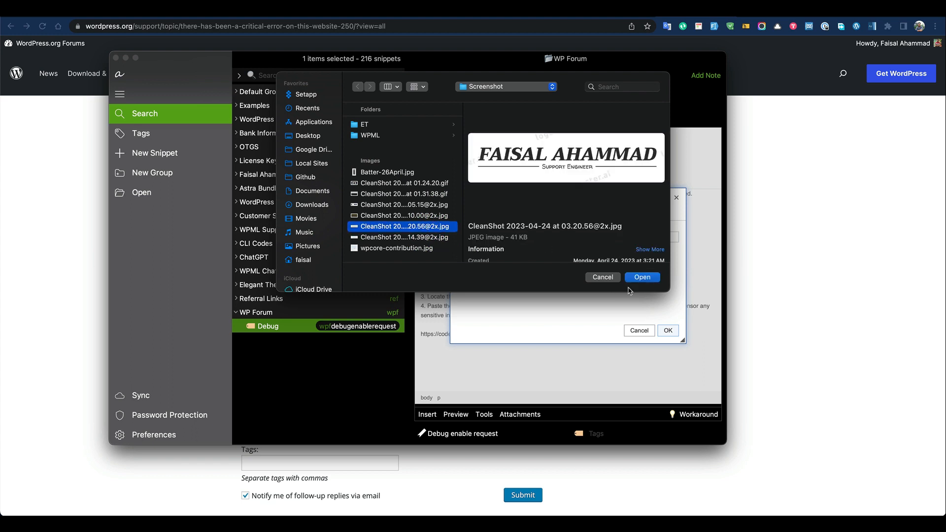
pyautogui.click(639, 278)
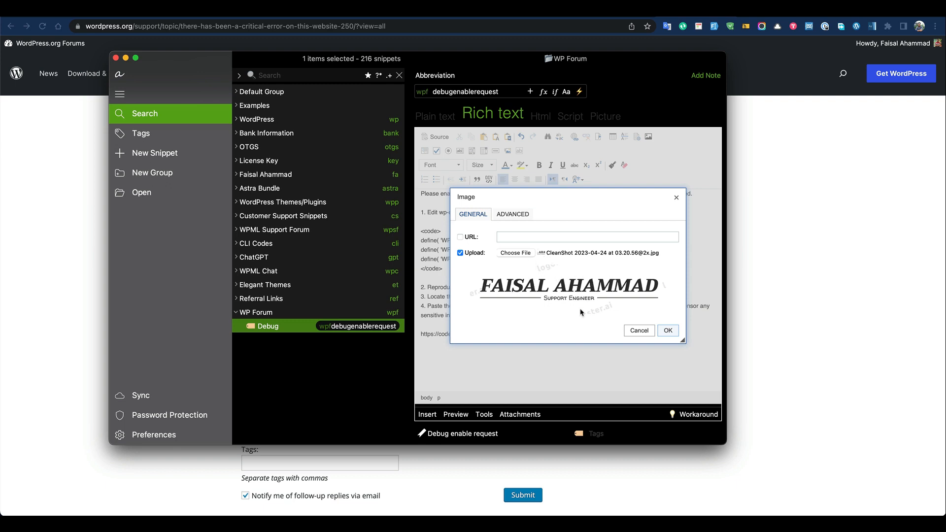
pyautogui.click(668, 331)
pyautogui.scroll(-3, 548, 330)
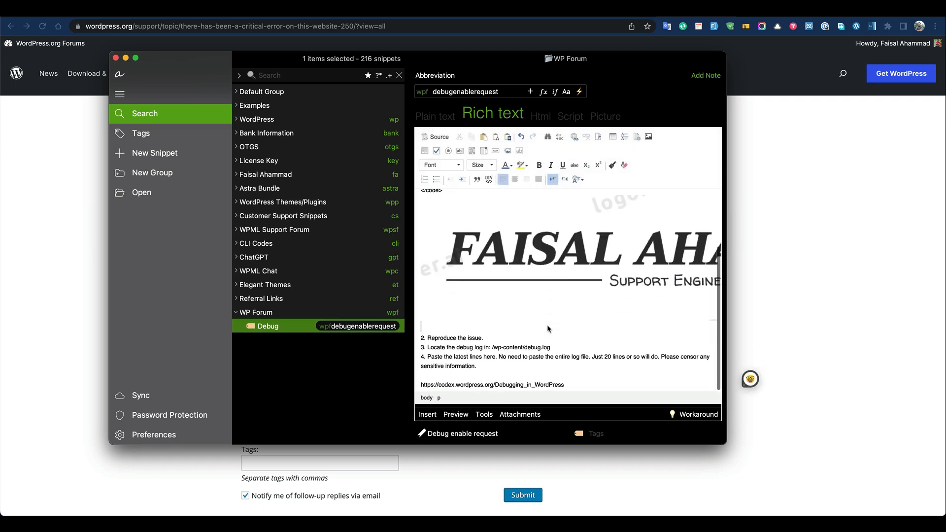
pyautogui.scroll(3, 547, 326)
pyautogui.scroll(1, 548, 326)
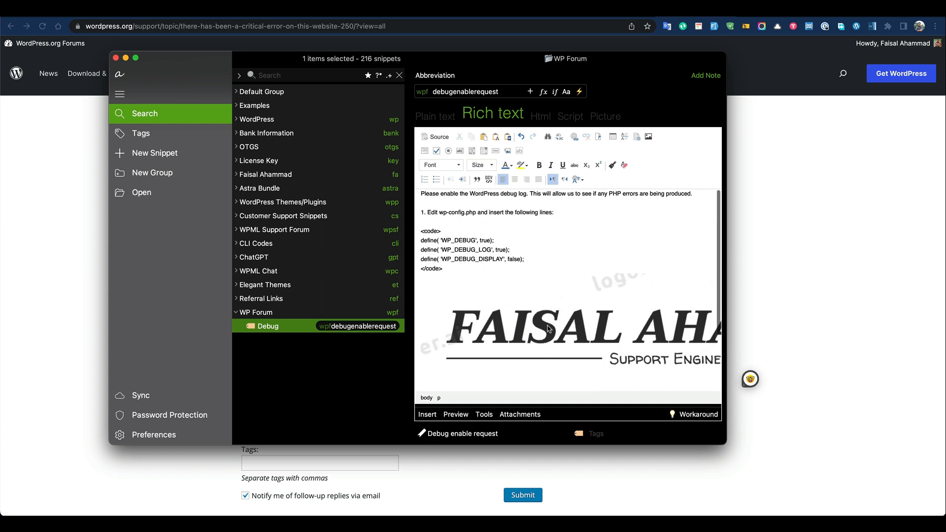
pyautogui.scroll(-3, 547, 329)
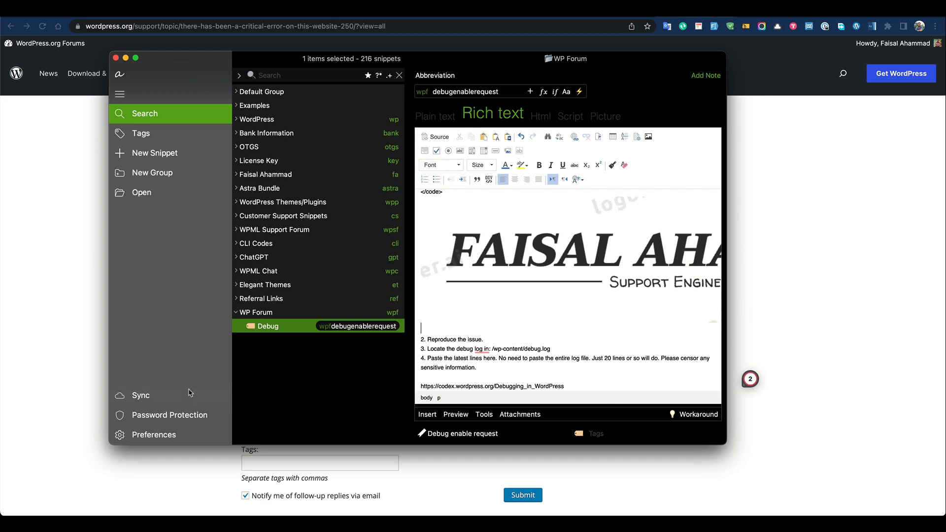
# Step: Switch to the forum topic in the browser and replace the reply message with the expanded rich text debug request snippet
pyautogui.click(190, 393)
pyautogui.click(433, 313)
pyautogui.click(767, 317)
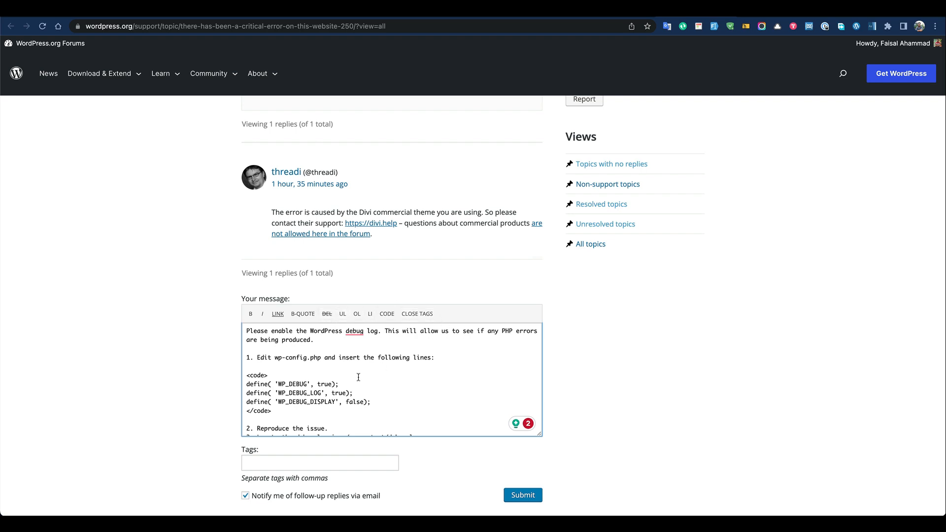
pyautogui.press('super+a')
pyautogui.press('BackSpace')
pyautogui.write('wps')
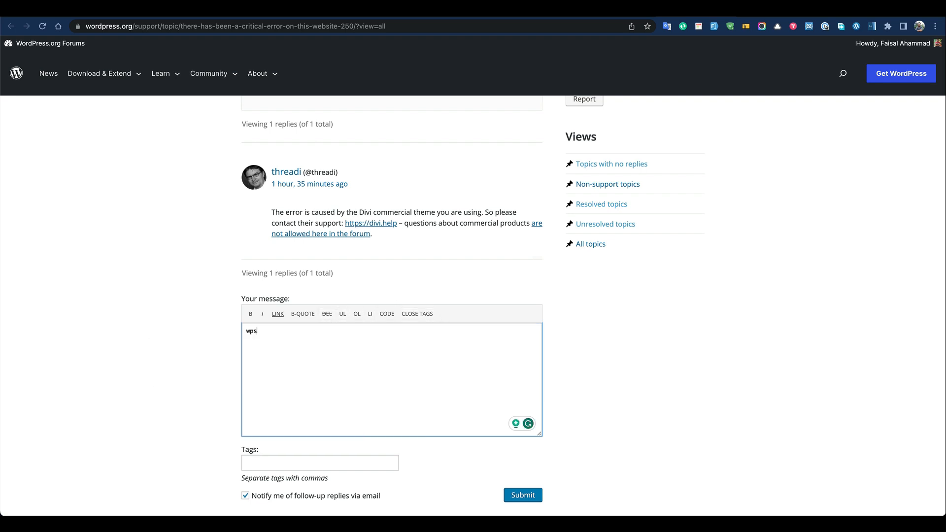
pyautogui.write('d')
pyautogui.press('Tab')
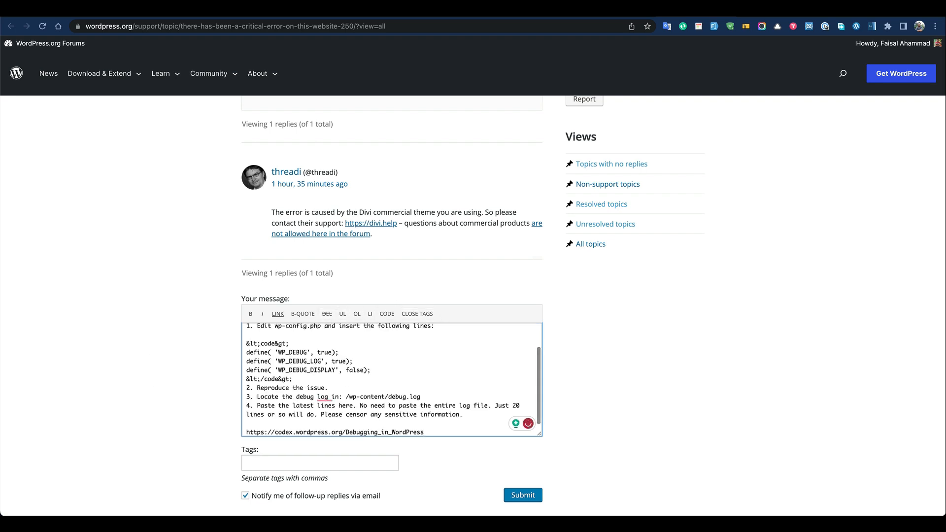
# Step: Review the expanded reply from end to start and select the closing code tag line below the WP_DEBUG_DISPLAY definition
pyautogui.scroll(-1, 333, 390)
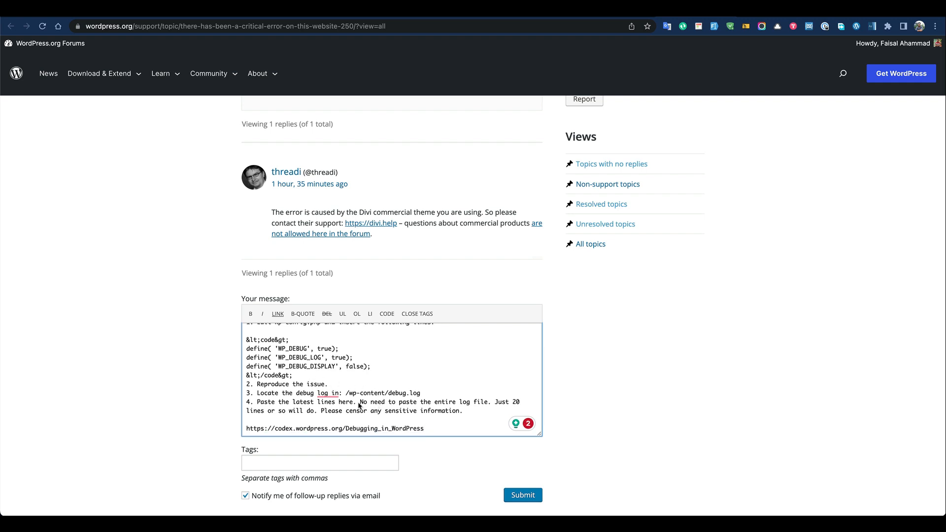
pyautogui.scroll(2, 359, 405)
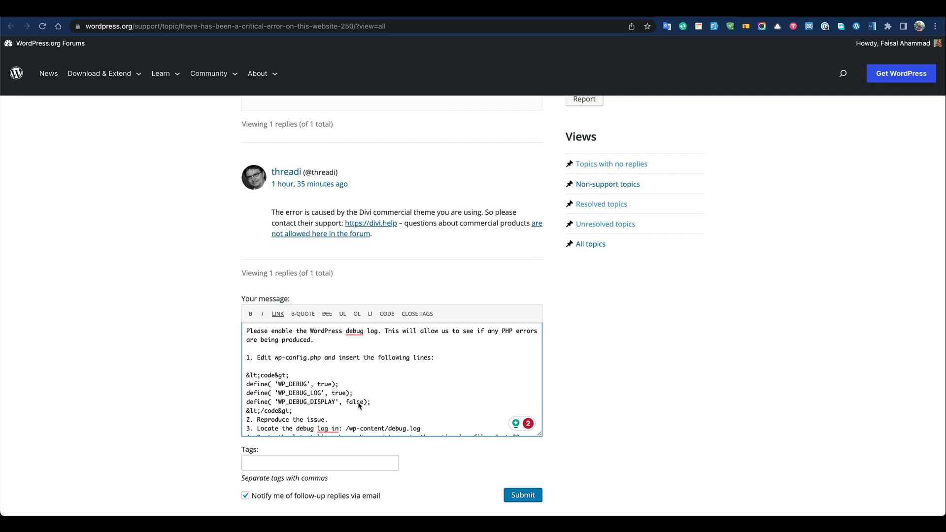
pyautogui.click(306, 410)
pyautogui.tripleClick(307, 410)
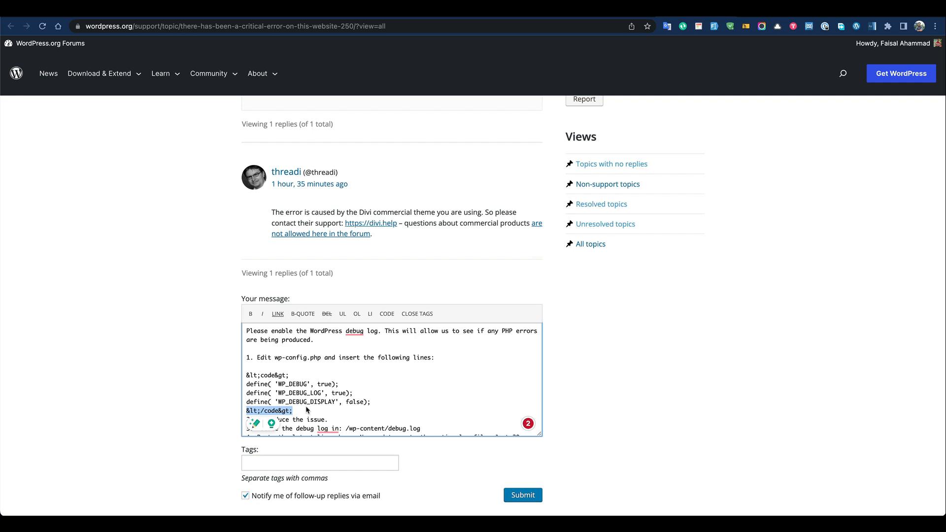
# Step: Switch to aText and review the rich text Debug snippet from its opening lines to the Debugging_in_WordPress link
pyautogui.press('super+Tab')
pyautogui.scroll(3, 498, 274)
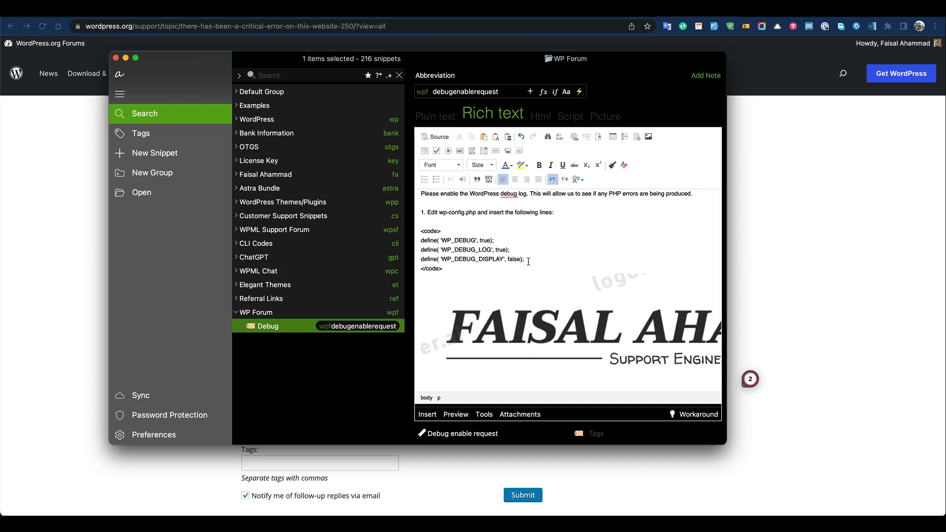
pyautogui.scroll(-3, 528, 262)
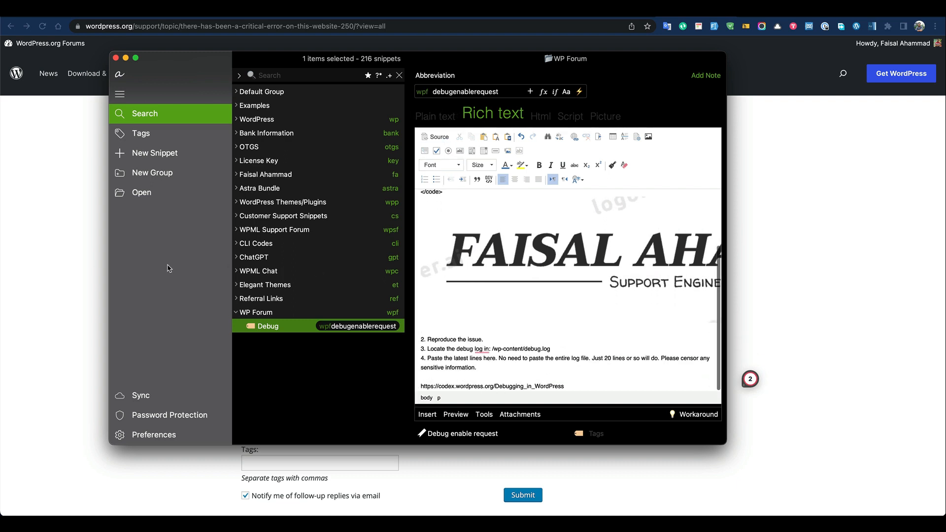
# Step: Open the aText settings and show the Sync options
pyautogui.click(32, 2)
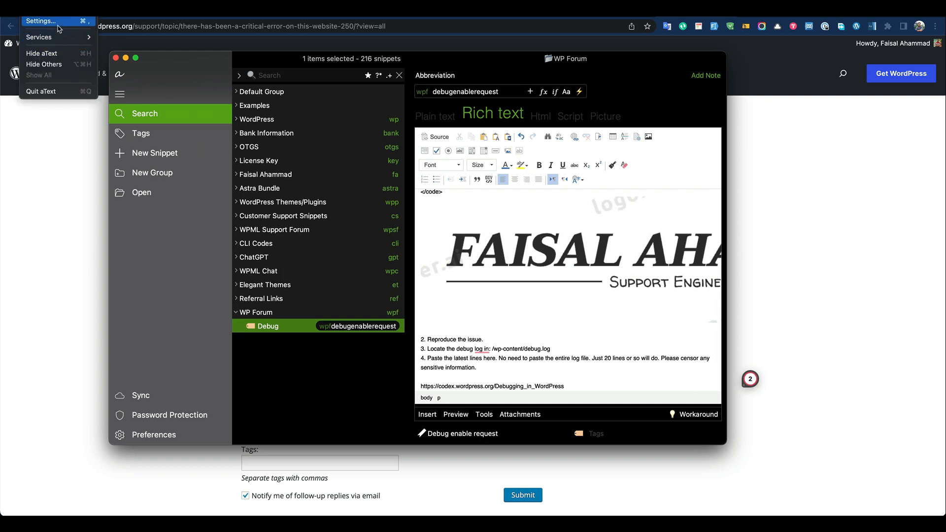
pyautogui.click(39, 21)
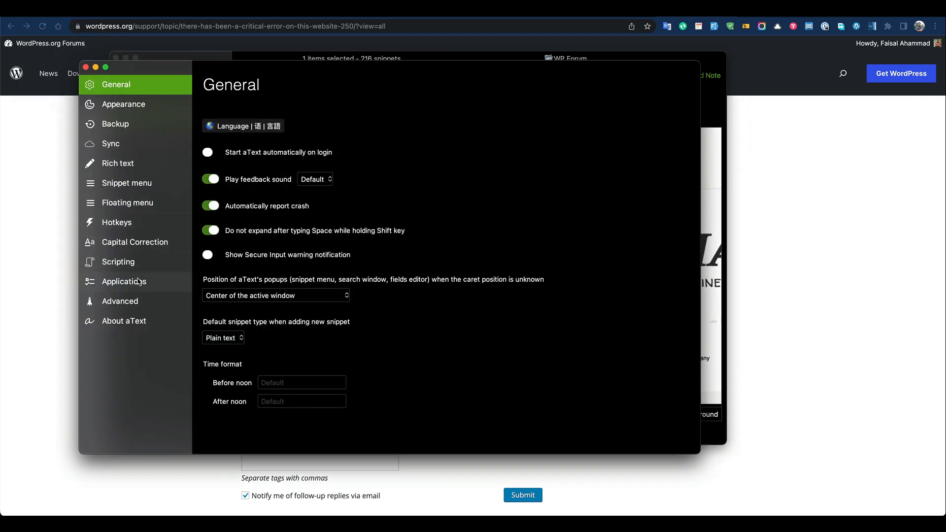
pyautogui.click(143, 149)
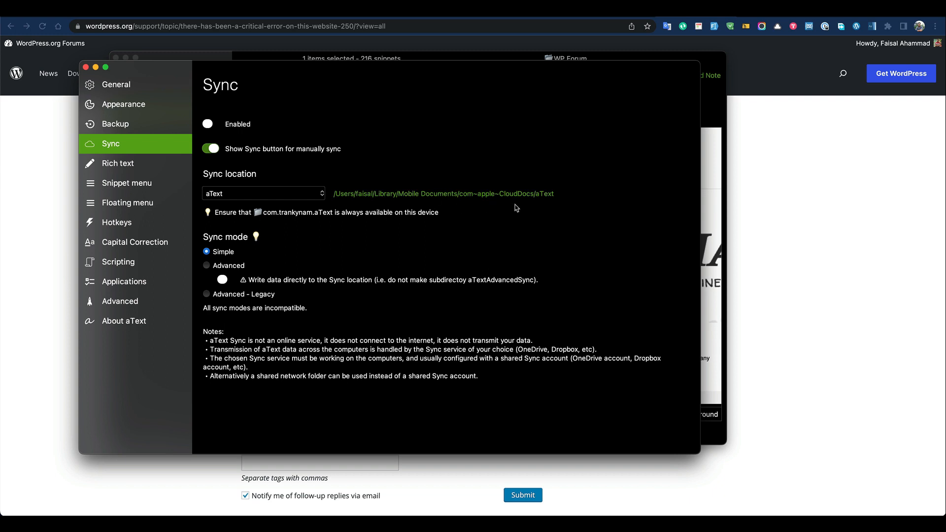
# Step: Open the sync location folder in Finder, inspect the contents of com.trankynam.aText, and close the Finder window
pyautogui.click(394, 193)
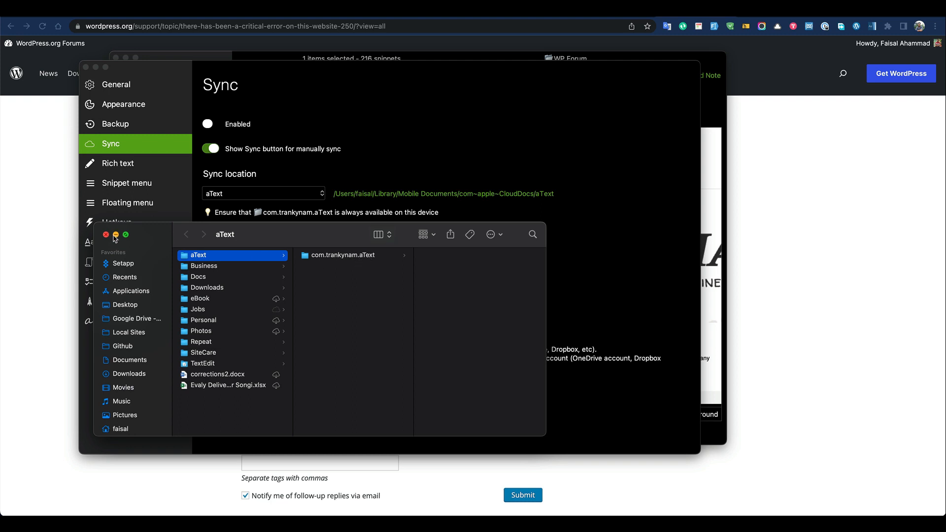
pyautogui.click(325, 256)
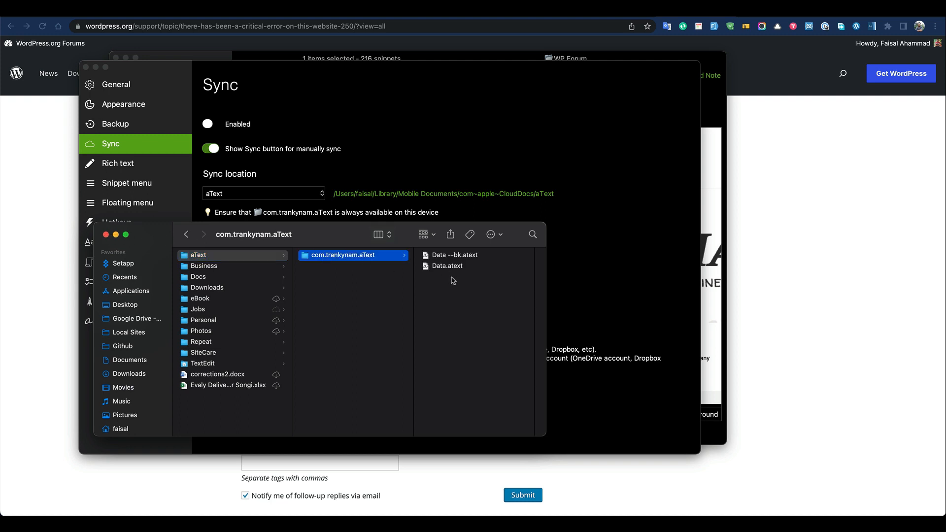
pyautogui.click(106, 236)
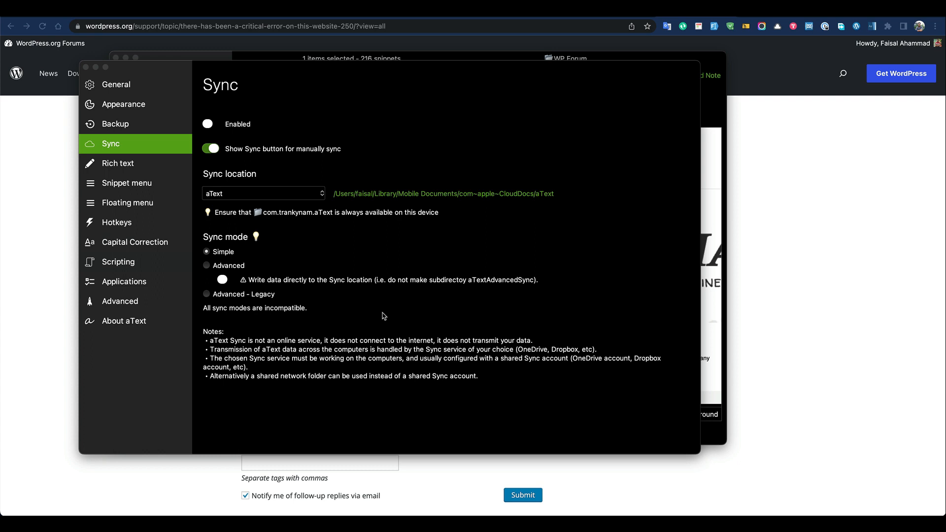
# Step: Close the aText settings and return to the forum topic in the browser
pyautogui.click(86, 67)
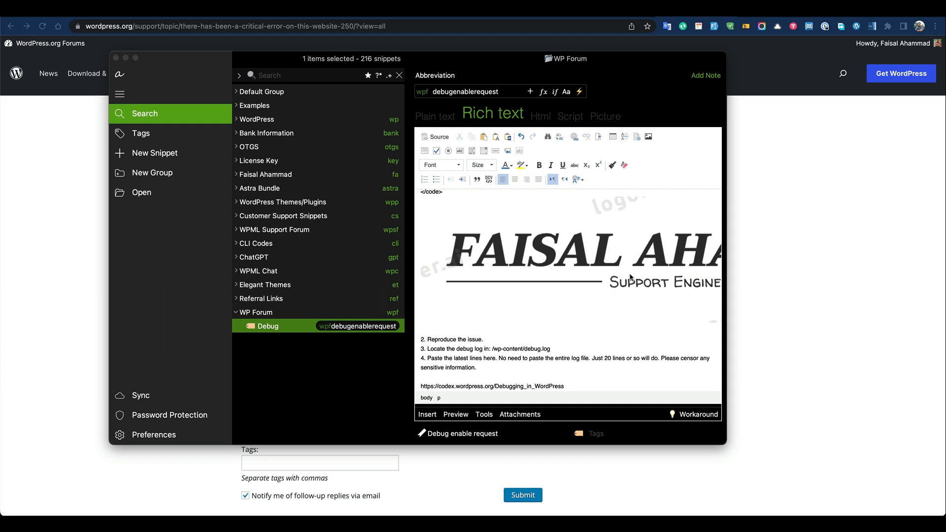
pyautogui.click(745, 283)
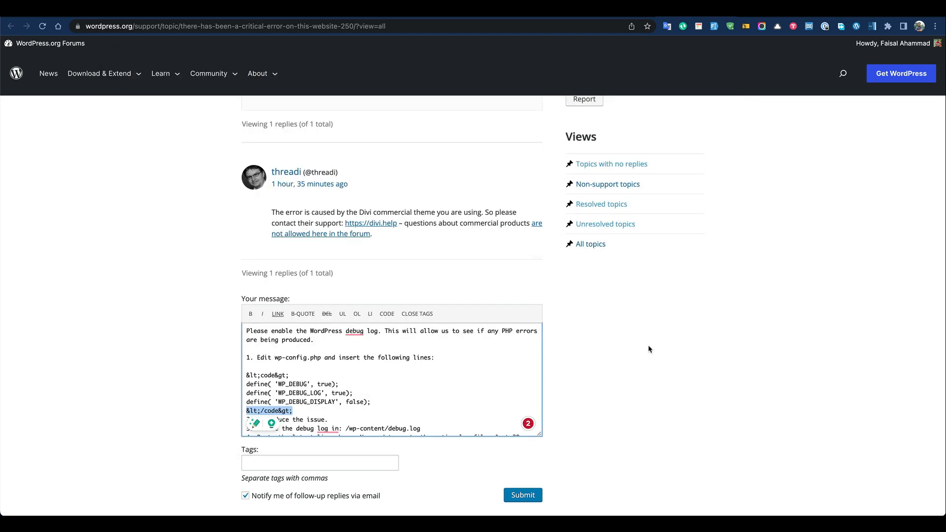